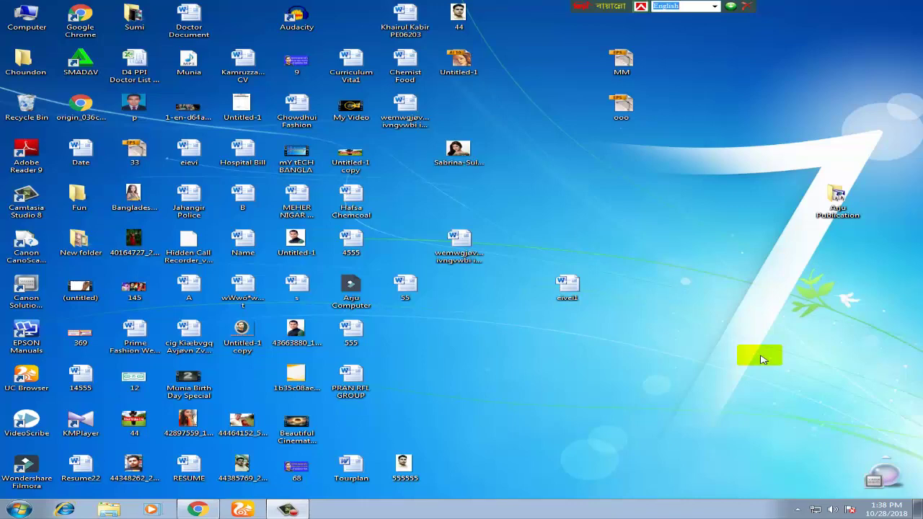
- Preview the portrait photo from the desktop, then close the viewer and refresh the desktop
click(199, 510)
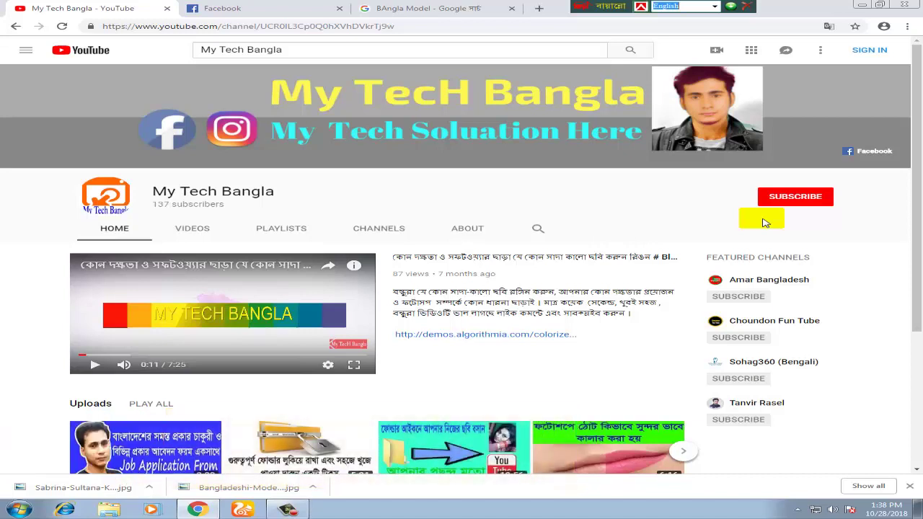
click(860, 7)
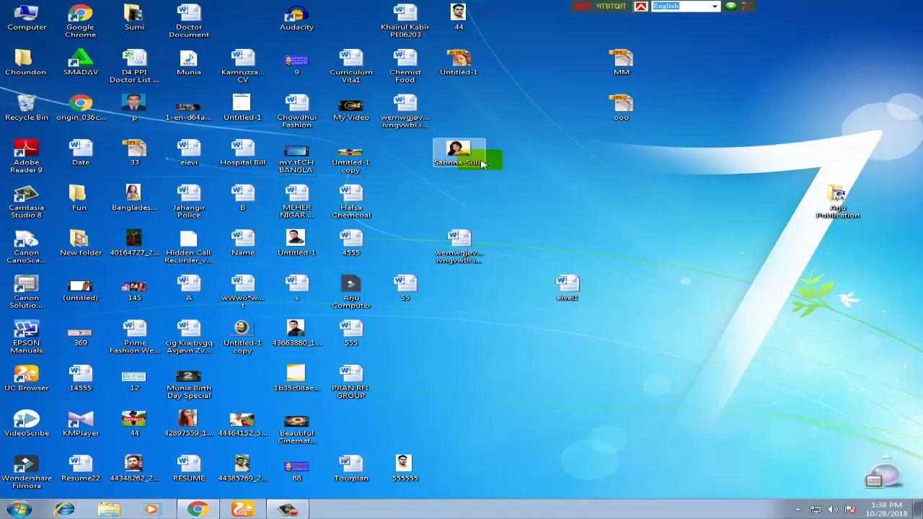
double_click(459, 151)
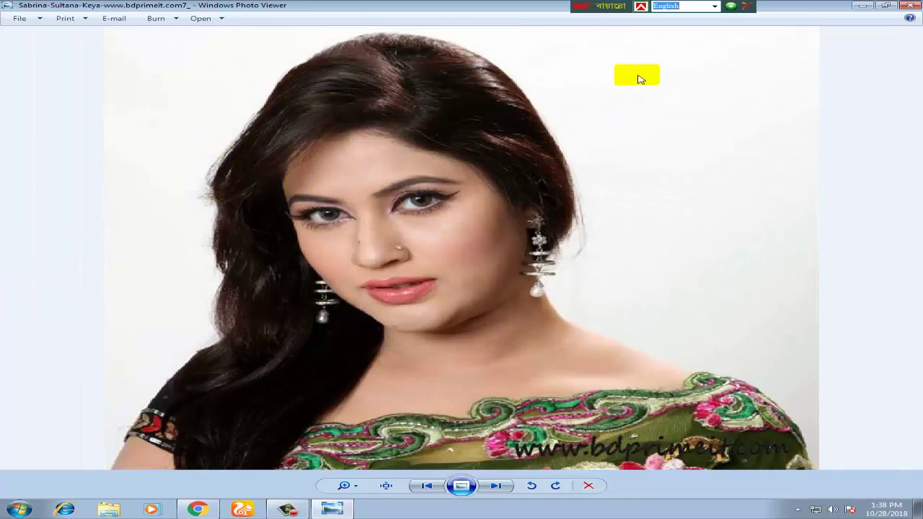
click(911, 6)
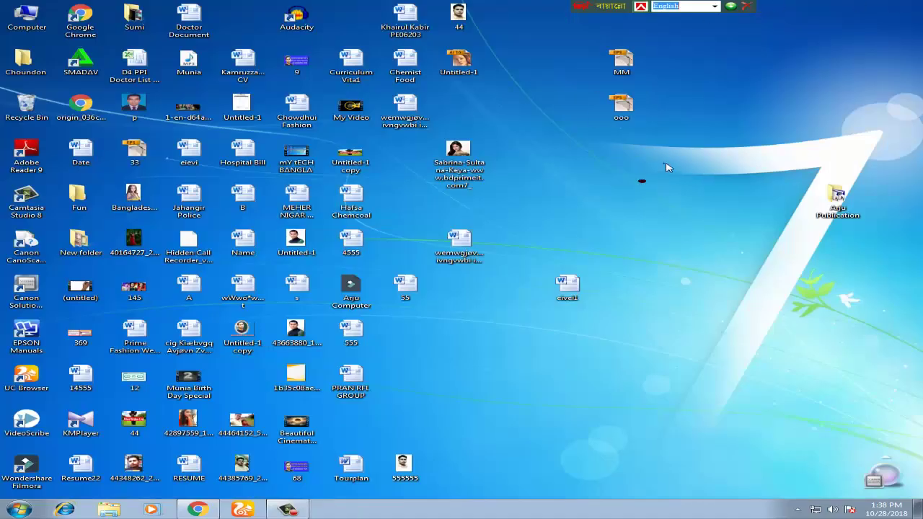
right_click(661, 163)
click(722, 195)
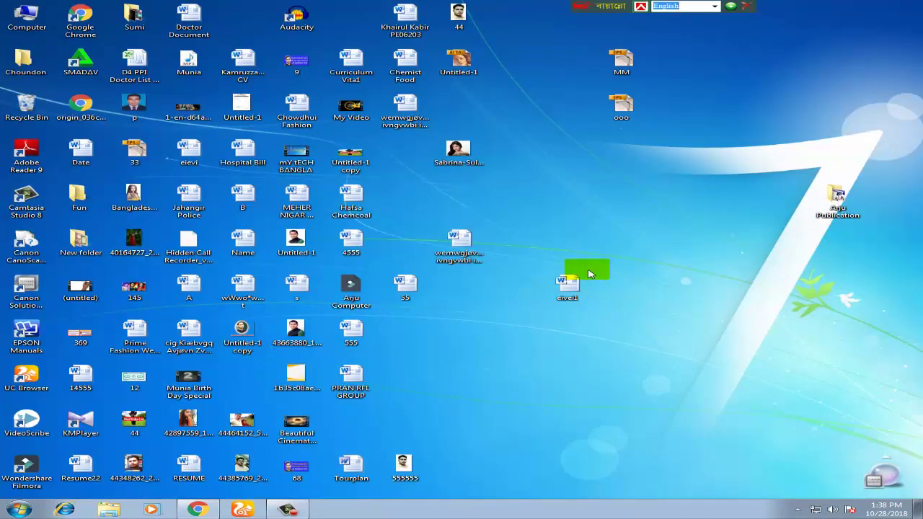
- Launch Adobe Photoshop 7.0 and open the portrait file in a maximized document window
click(19, 509)
click(52, 231)
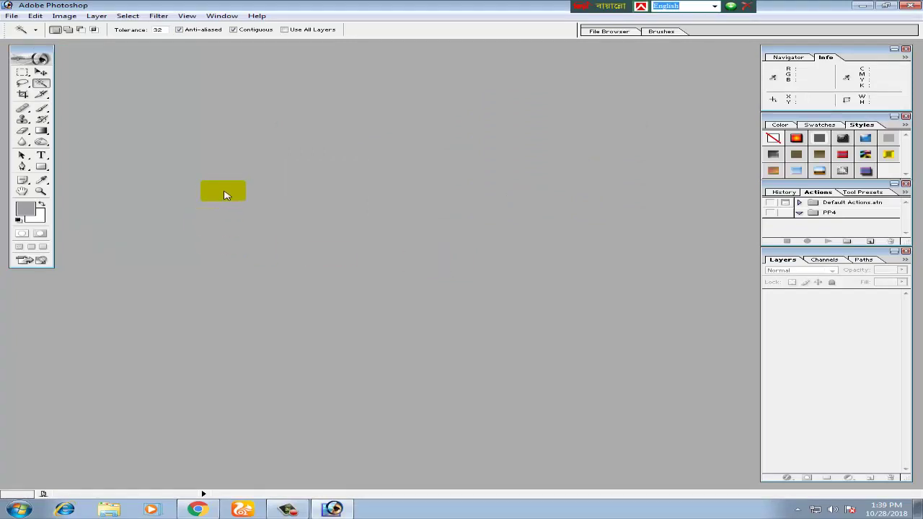
click(869, 6)
mouse_move(458, 155)
mouse_down()
mouse_move(507, 413)
mouse_move(406, 329)
mouse_up()
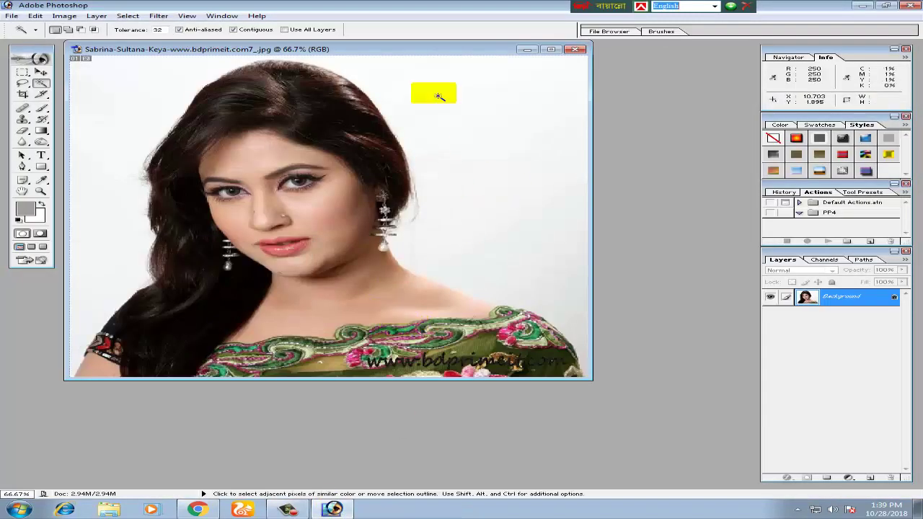
click(552, 49)
- Zoom in on the face and back out to inspect the whole portrait
key(ctrl+0)
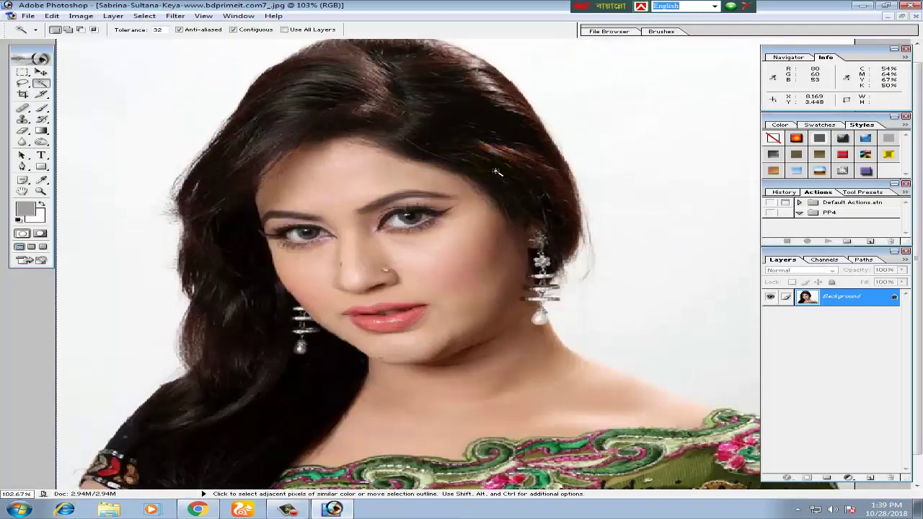
key(ctrl+minus)
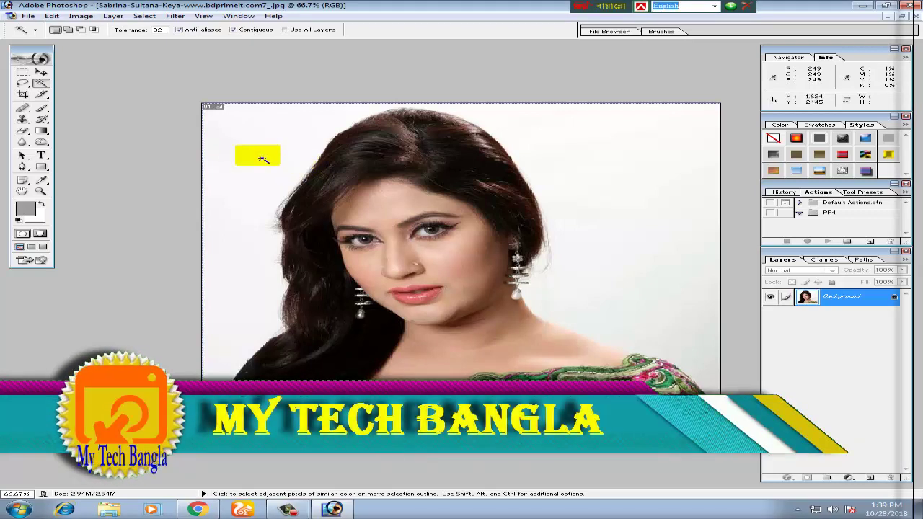
key(ctrl+0)
key(ctrl+equal)
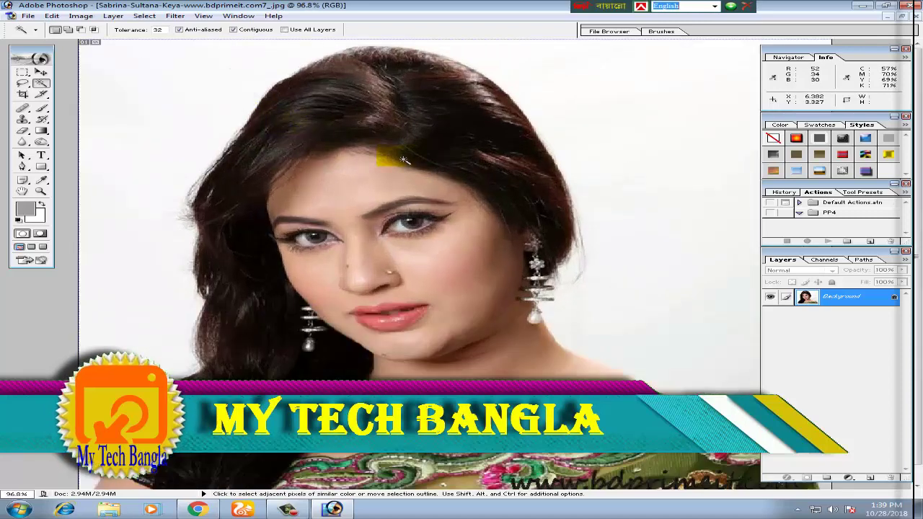
key(ctrl+equal)
key(ctrl+minus)
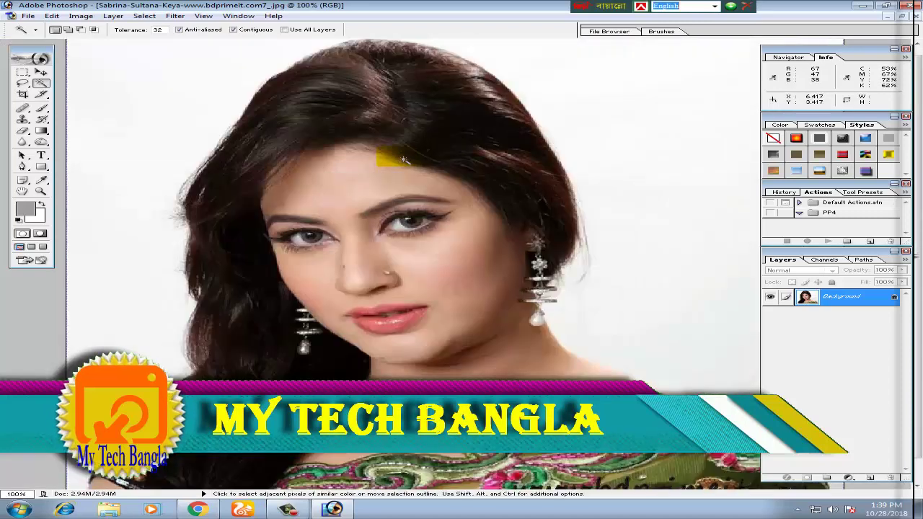
drag(402, 159, 408, 207)
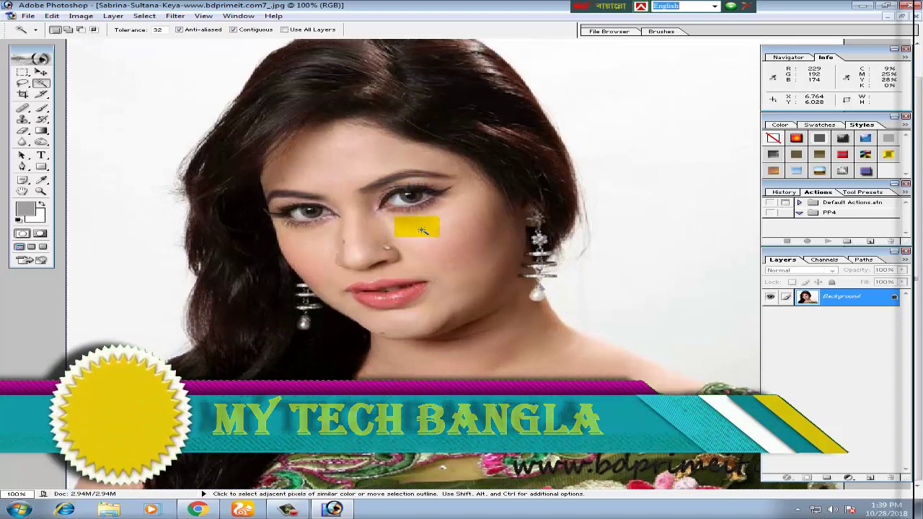
key(ctrl+equal)
key(ctrl+minus)
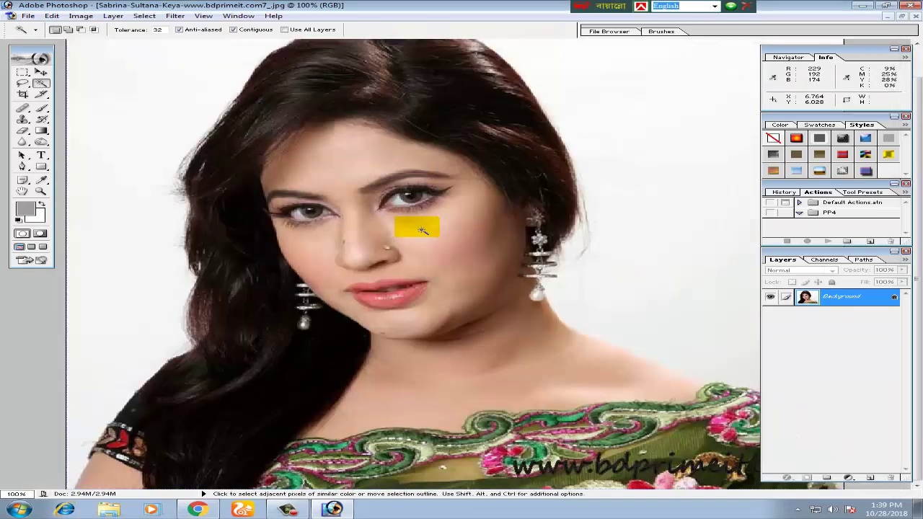
key(ctrl+minus)
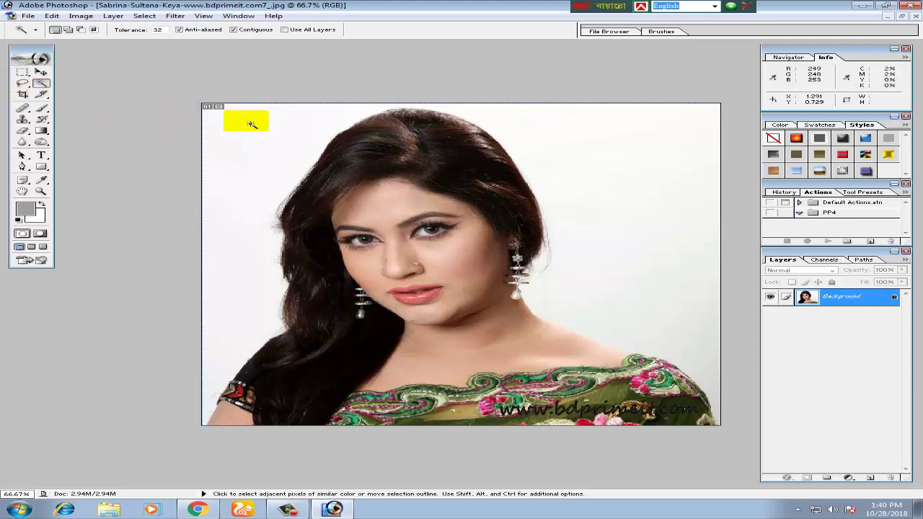
- Magic Wand select the white background, adding the remaining left-side white areas
click(255, 149)
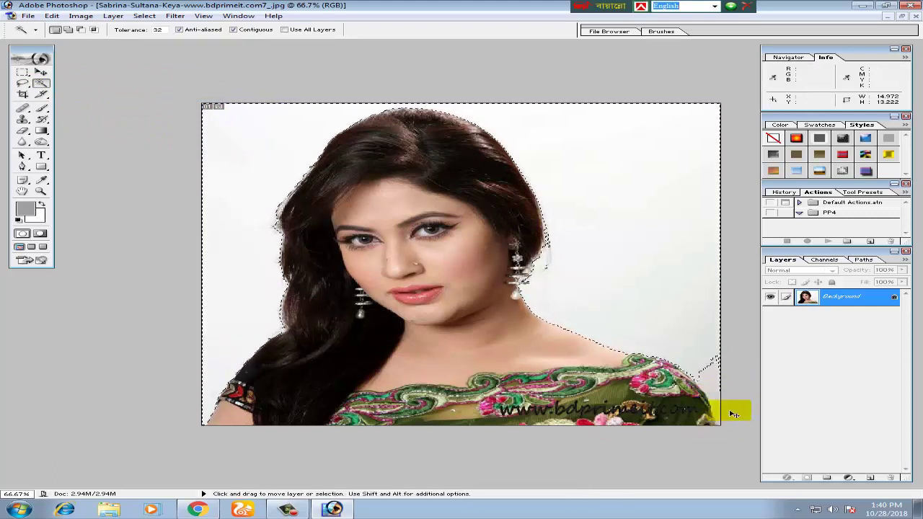
shift+click(711, 380)
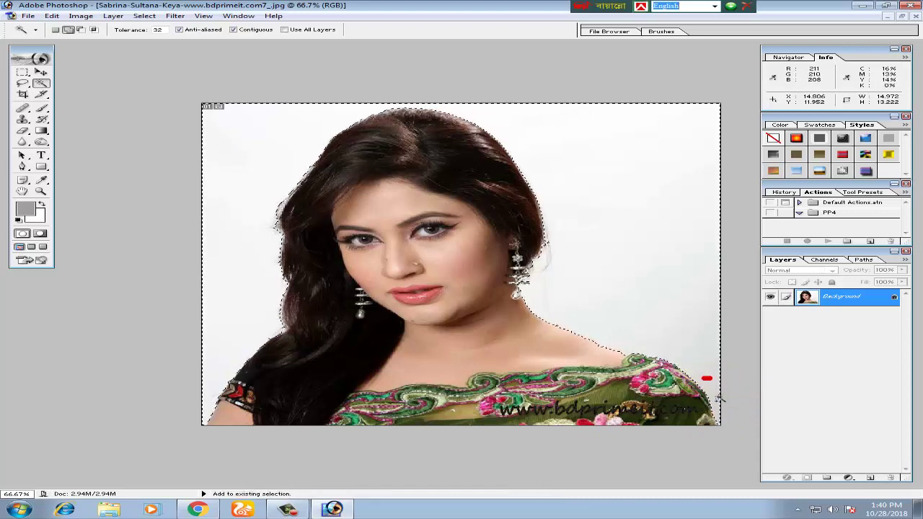
click(228, 336)
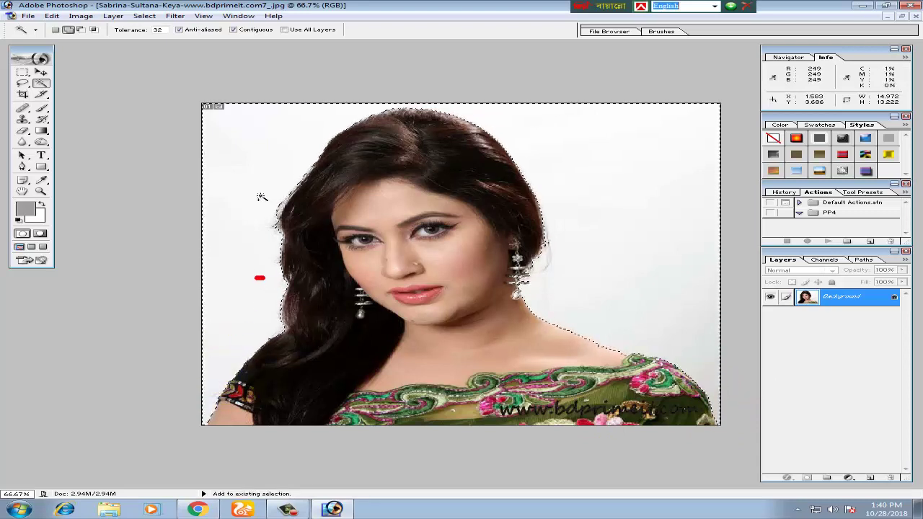
drag(571, 276, 424, 290)
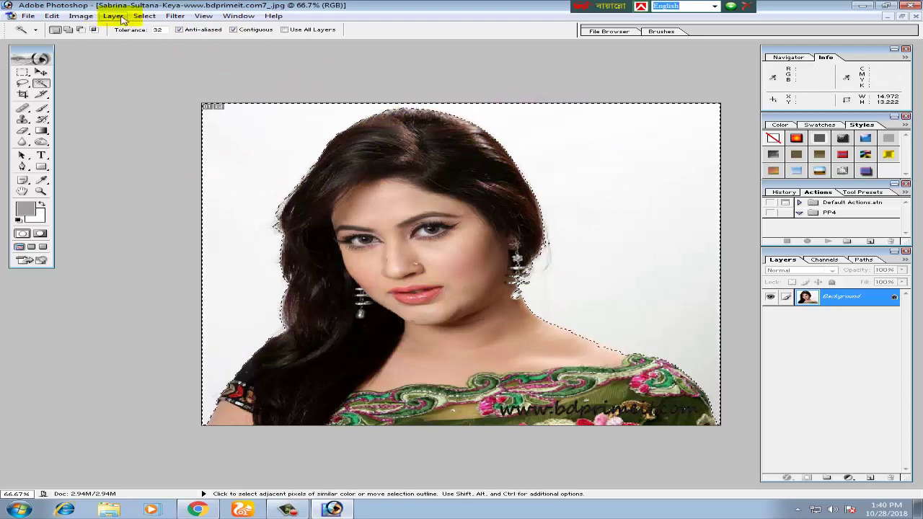
- Invert the selection with Select > Inverse so the woman is selected
click(145, 15)
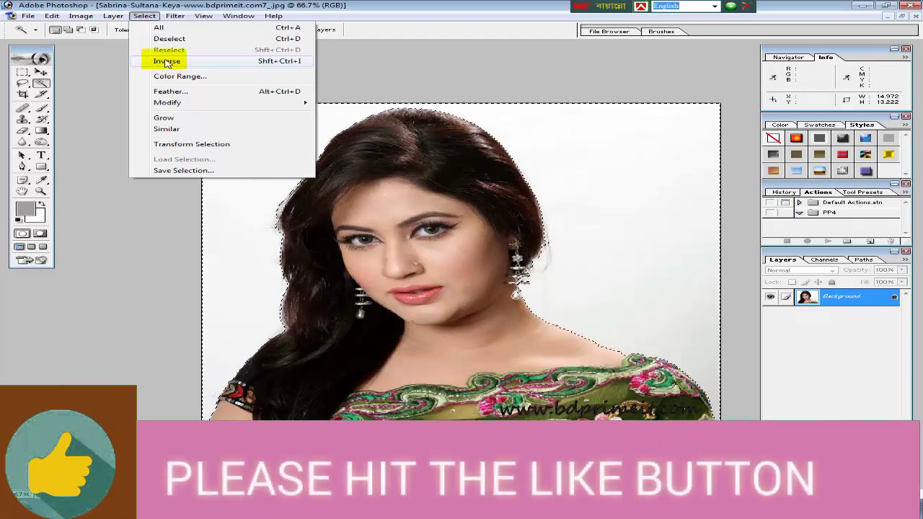
click(167, 64)
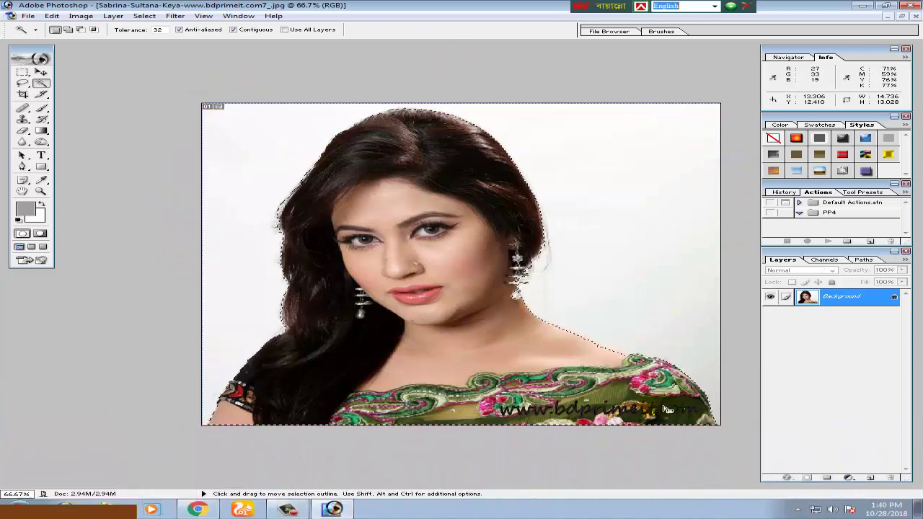
click(712, 420)
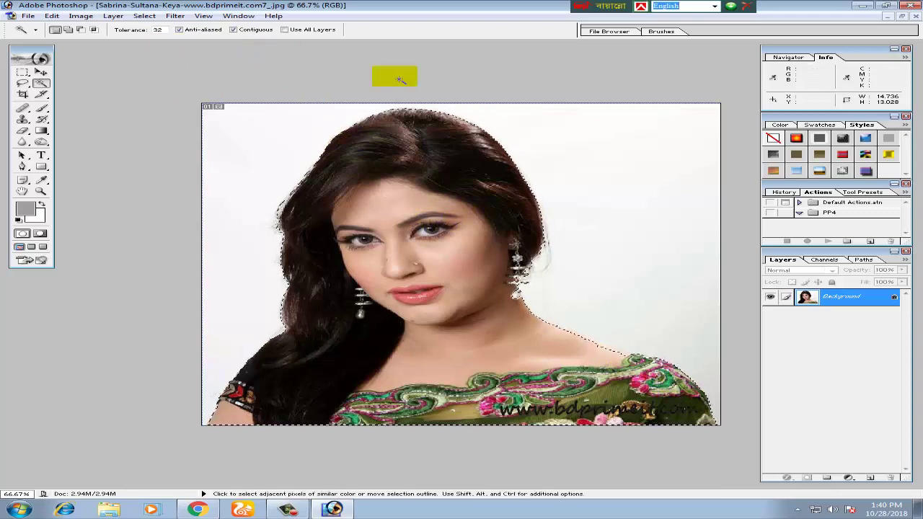
click(52, 16)
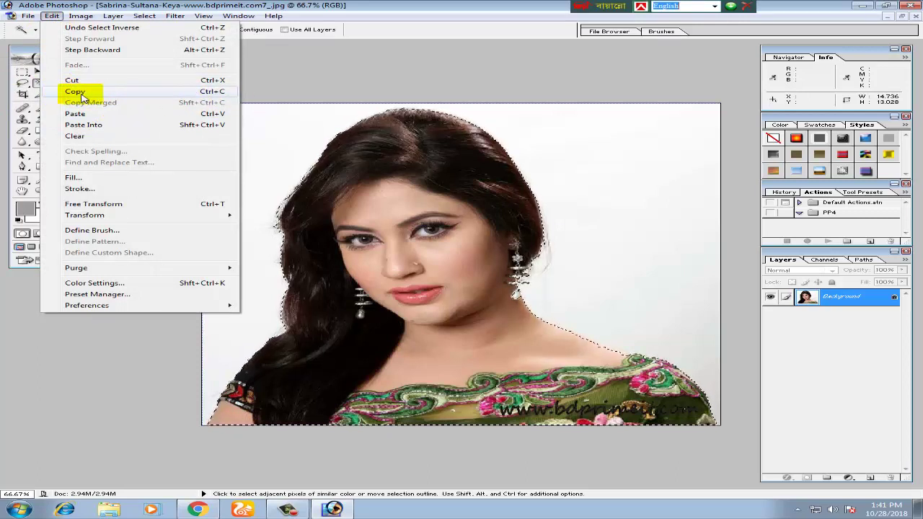
- Copy the selected woman and create a new 1061 × 938 px, 72 ppi transparent document
click(75, 92)
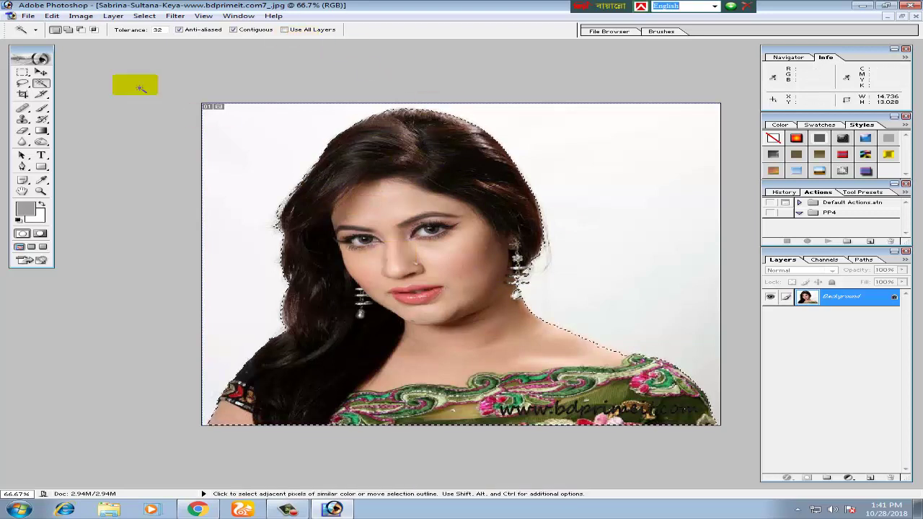
click(26, 16)
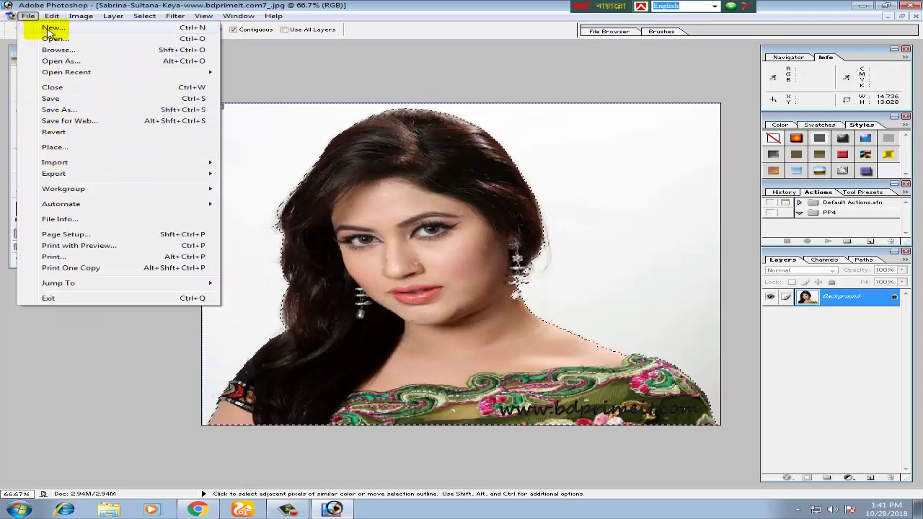
click(50, 29)
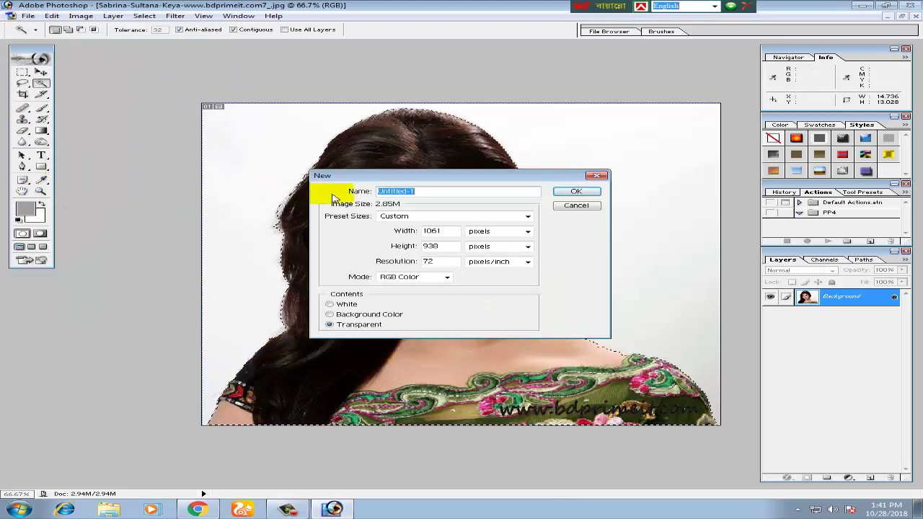
click(330, 304)
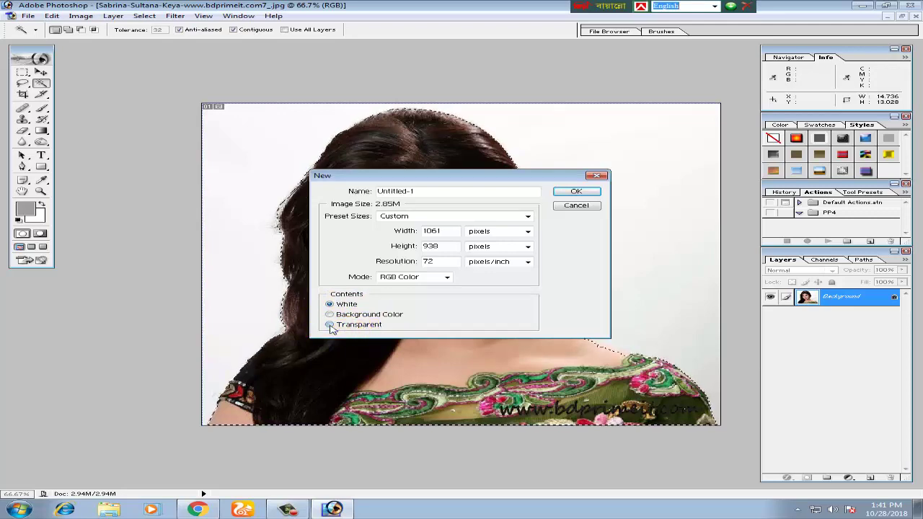
click(432, 216)
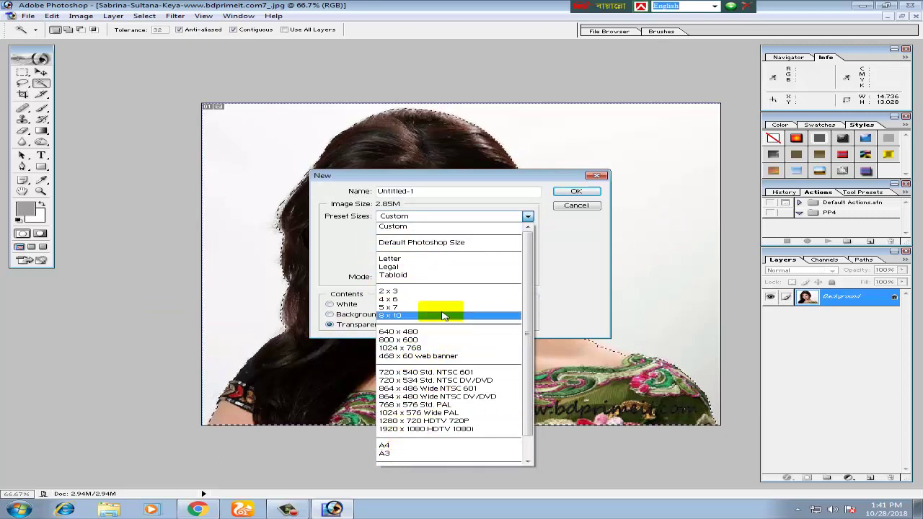
click(404, 226)
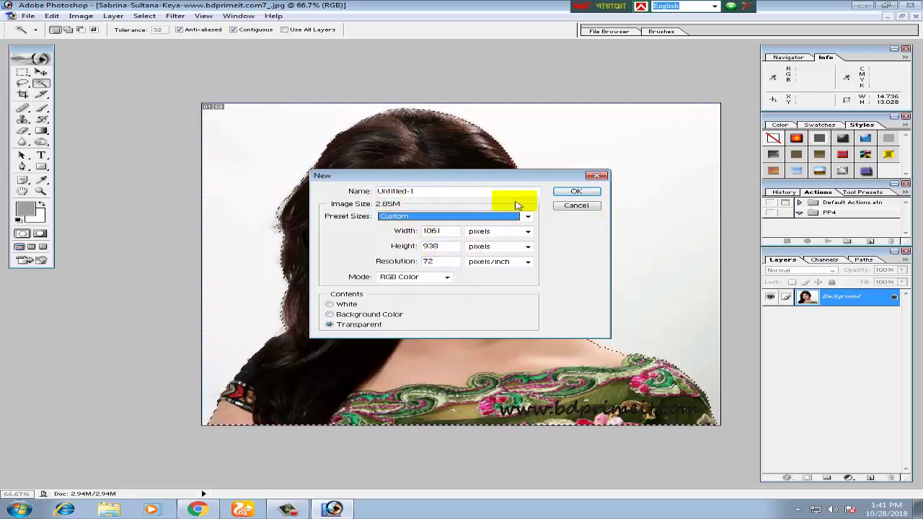
click(575, 191)
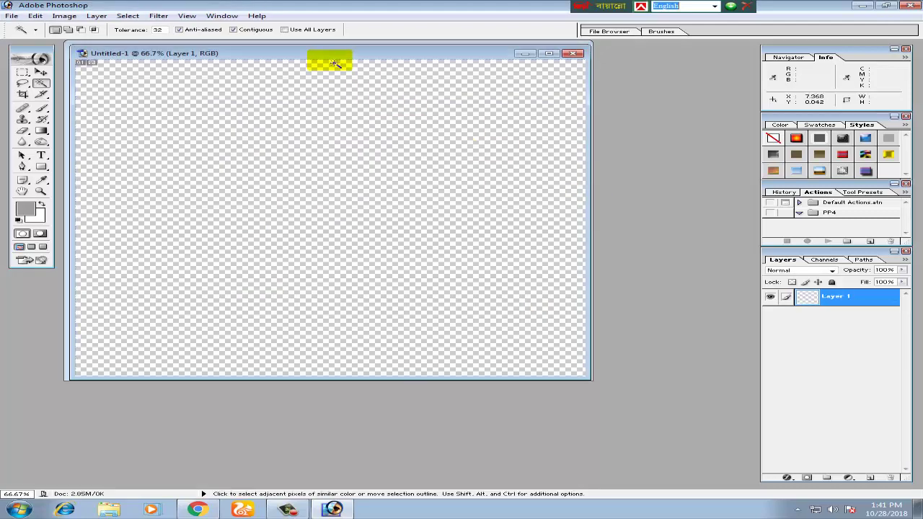
- Paste the cut-out woman into Untitled-1 and enlarge it to fill the workspace
drag(307, 55, 452, 91)
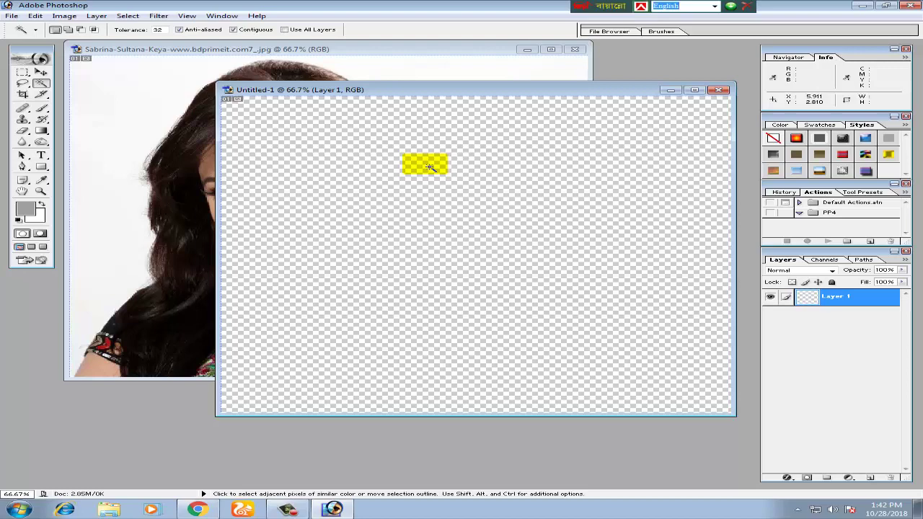
key(ctrl+v)
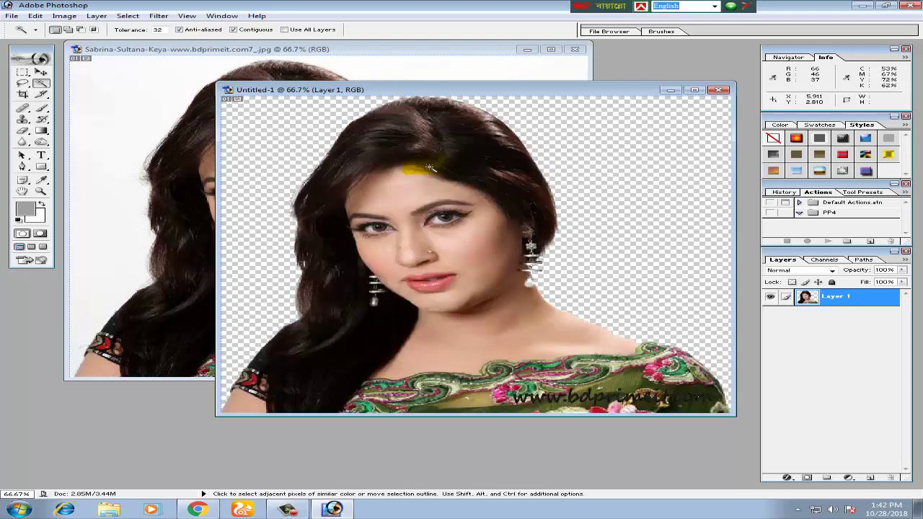
double_click(528, 88)
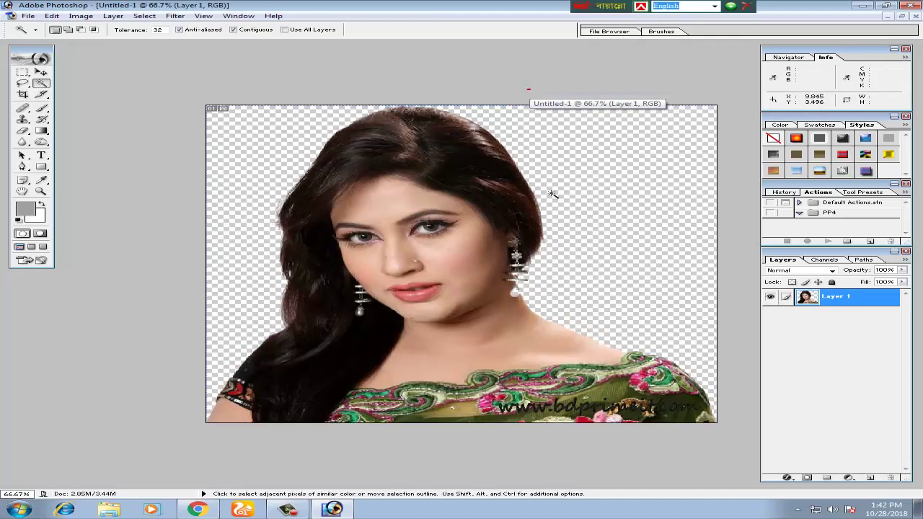
key(ctrl+plus)
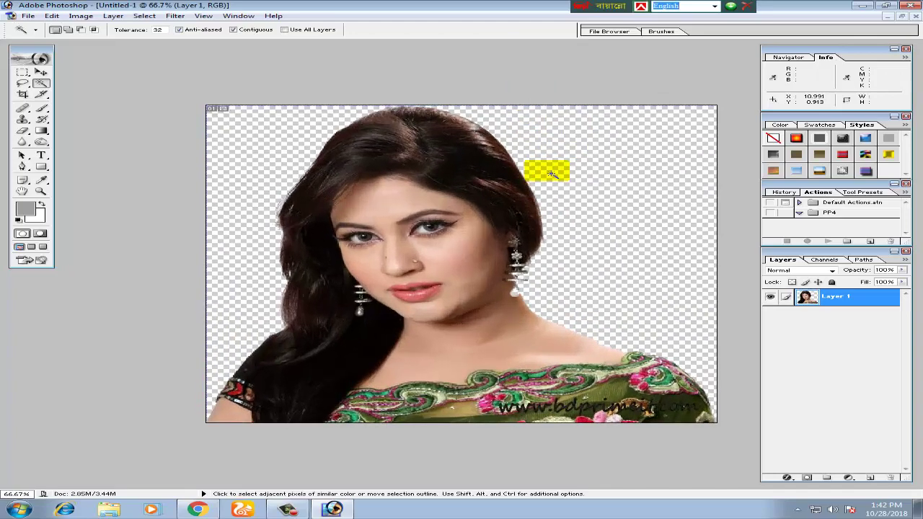
- Arrange the original photo and the cut-out side by side, then maximize the cut-out
click(901, 18)
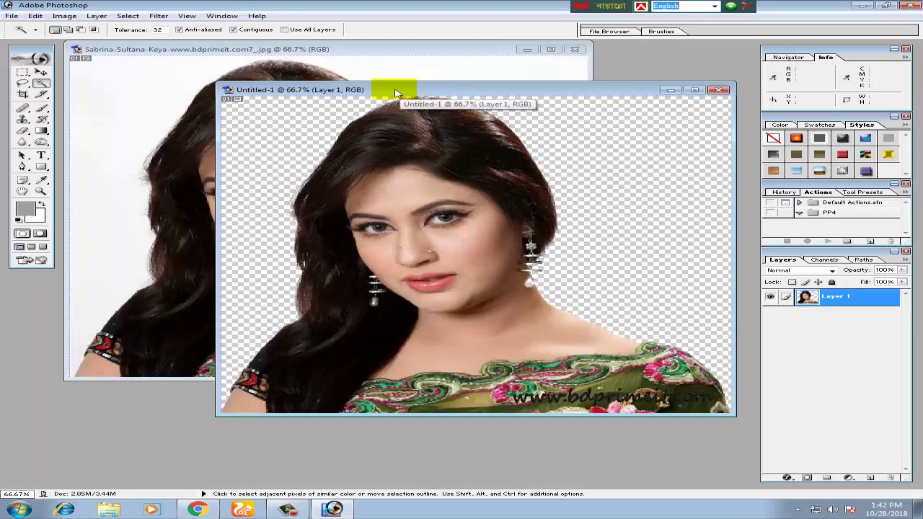
drag(397, 87, 633, 68)
click(351, 48)
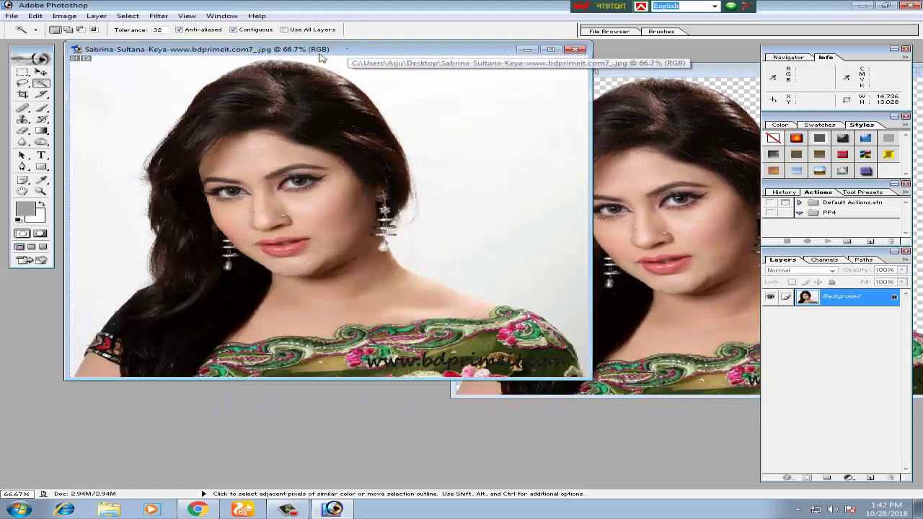
click(426, 65)
mouse_move(427, 50)
mouse_down()
mouse_move(383, 87)
mouse_move(374, 72)
mouse_up()
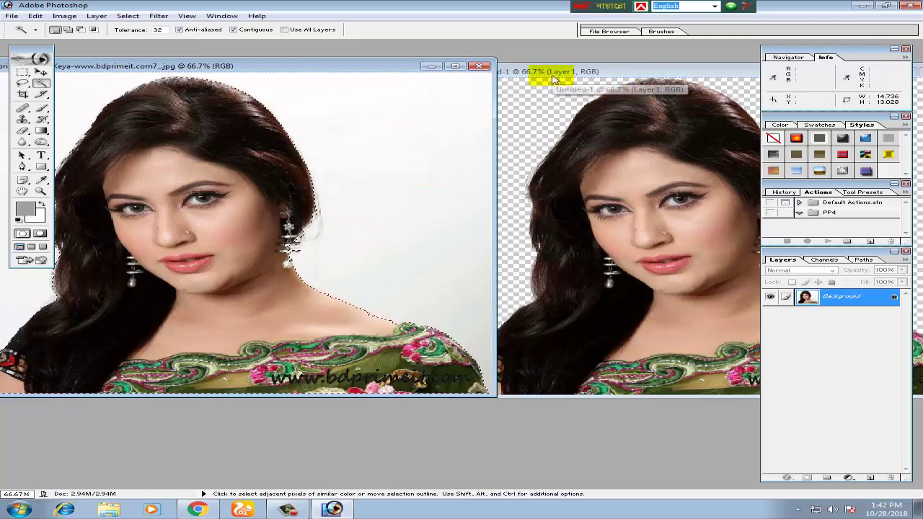
click(579, 73)
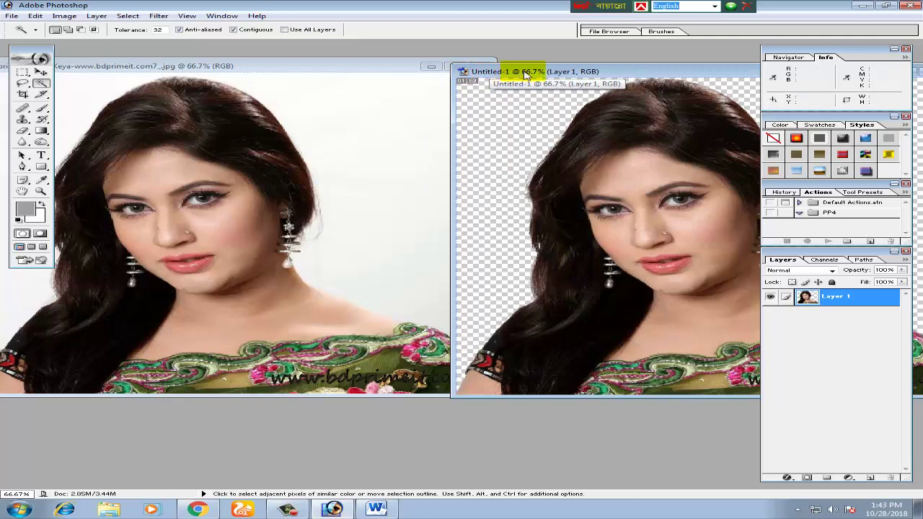
double_click(525, 72)
- Save the cut-out to the Desktop as PNG file '100' with Interlace None
double_click(430, 73)
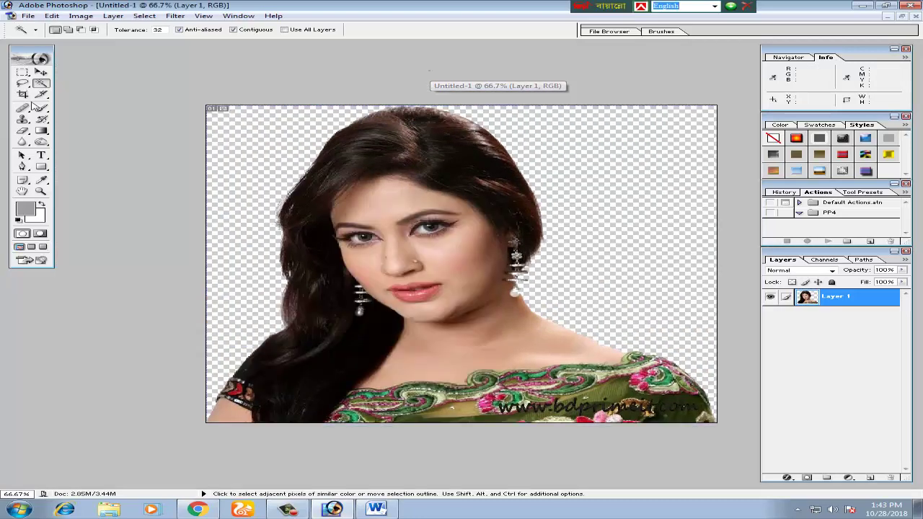
click(28, 15)
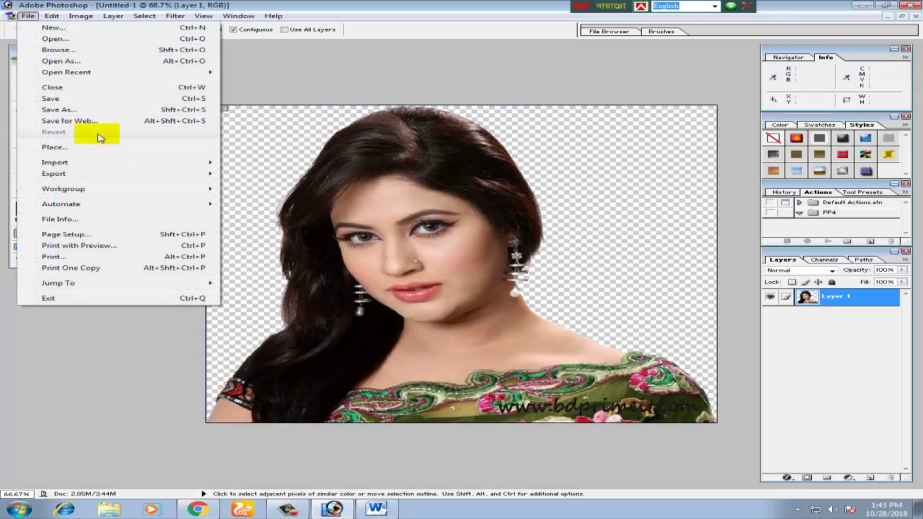
click(74, 112)
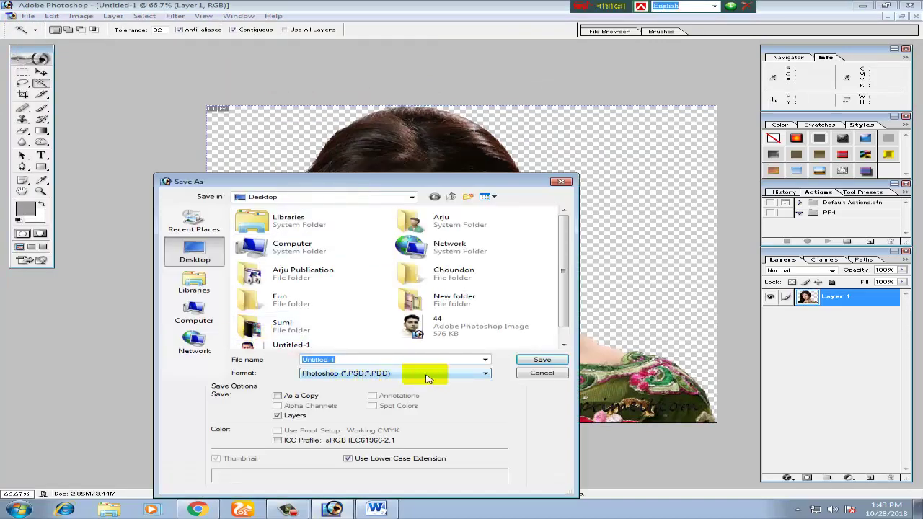
click(375, 373)
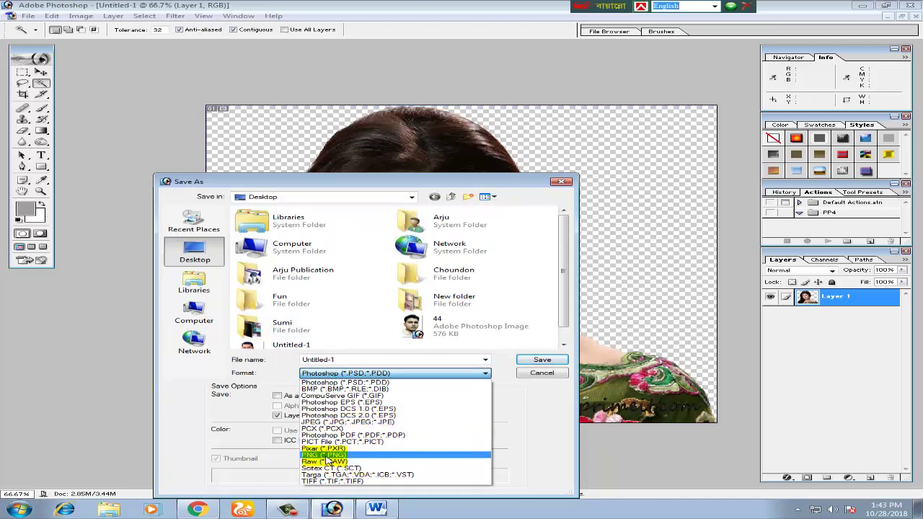
click(328, 455)
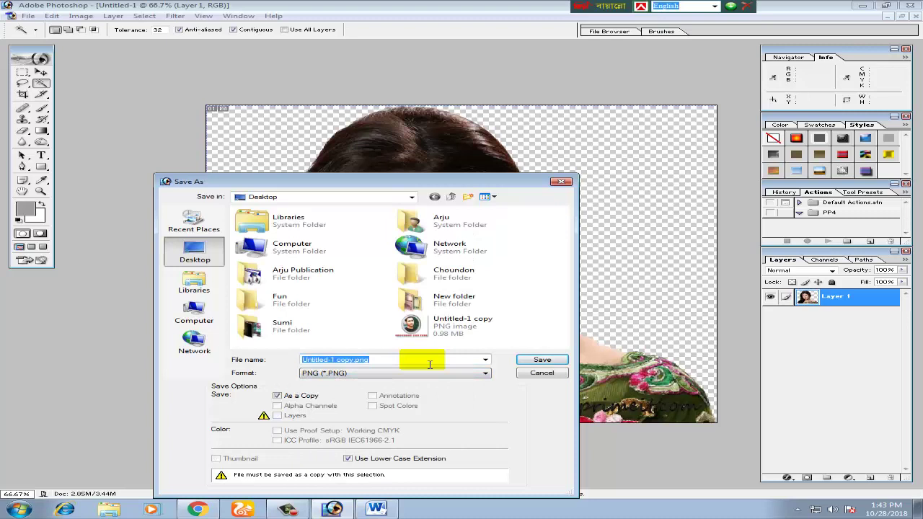
text(100)
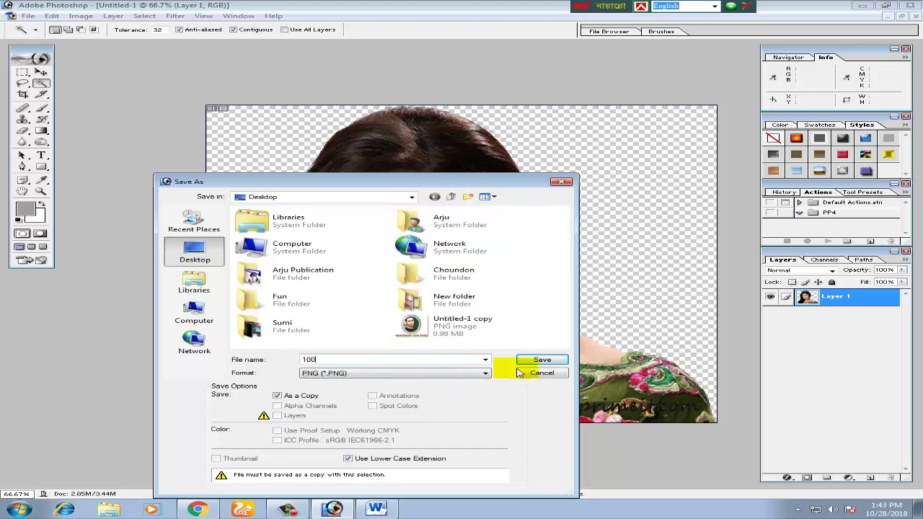
click(543, 361)
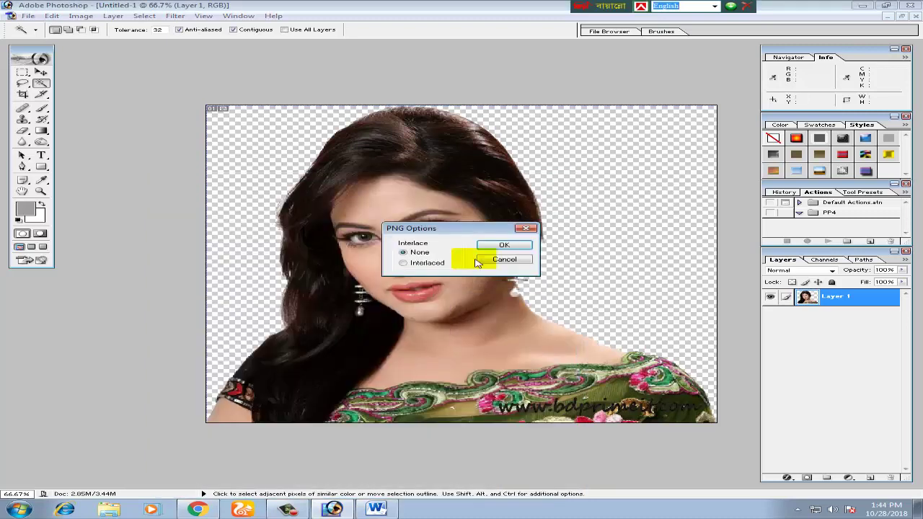
click(521, 249)
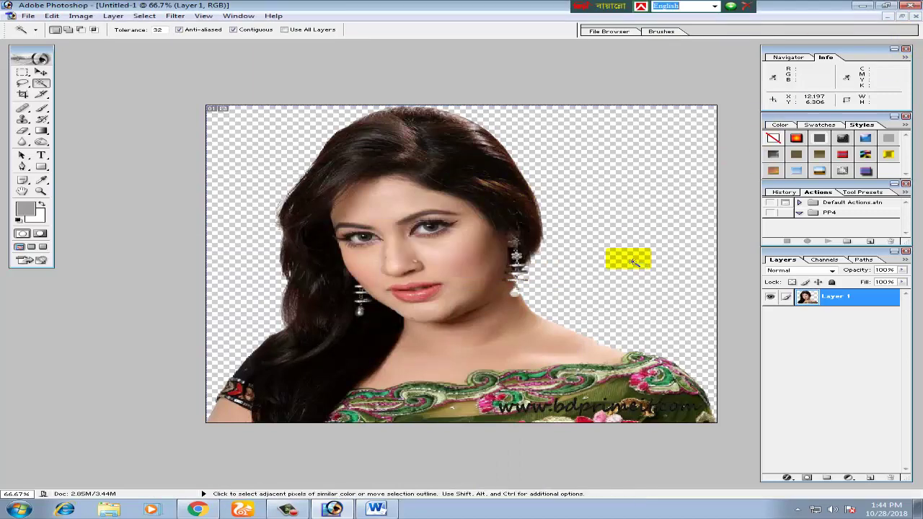
- Move the cut-out window aside and maximize the original portrait document
click(905, 17)
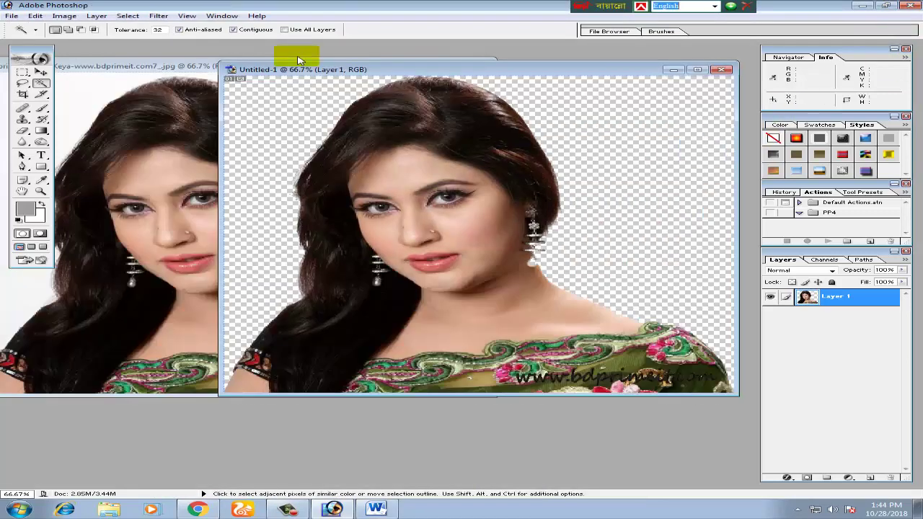
drag(297, 65, 517, 100)
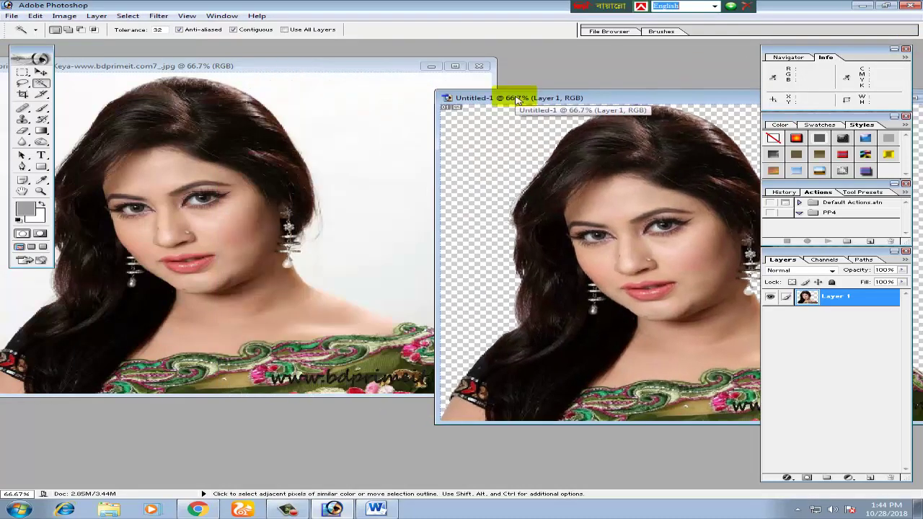
click(361, 67)
double_click(374, 72)
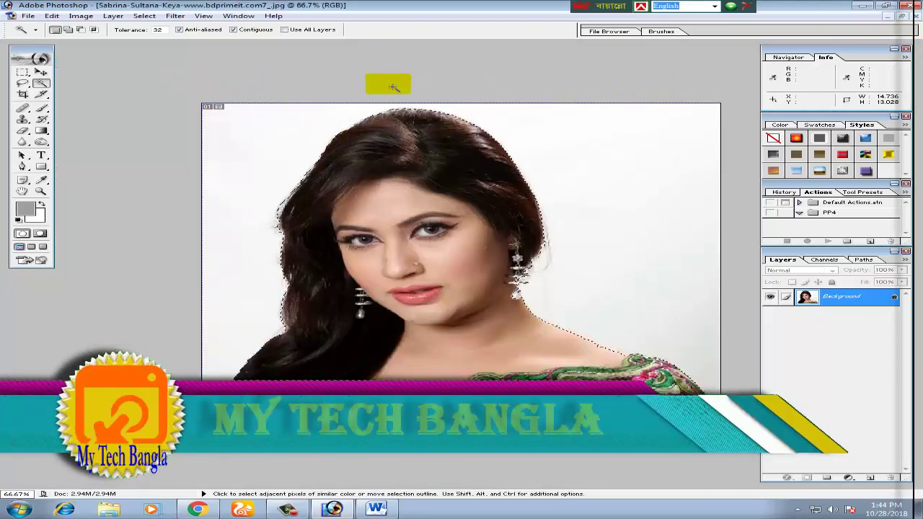
- Save the original portrait to the Desktop as a PNG named 110
click(29, 15)
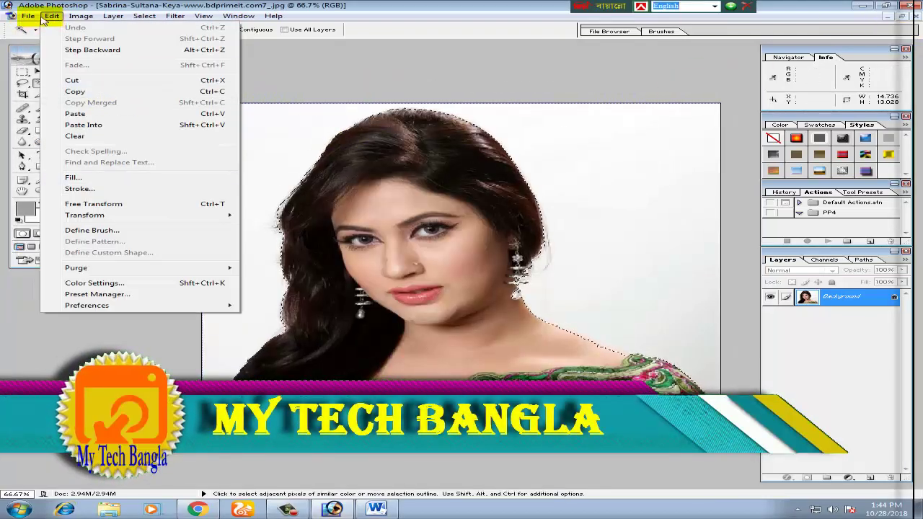
click(80, 112)
click(395, 373)
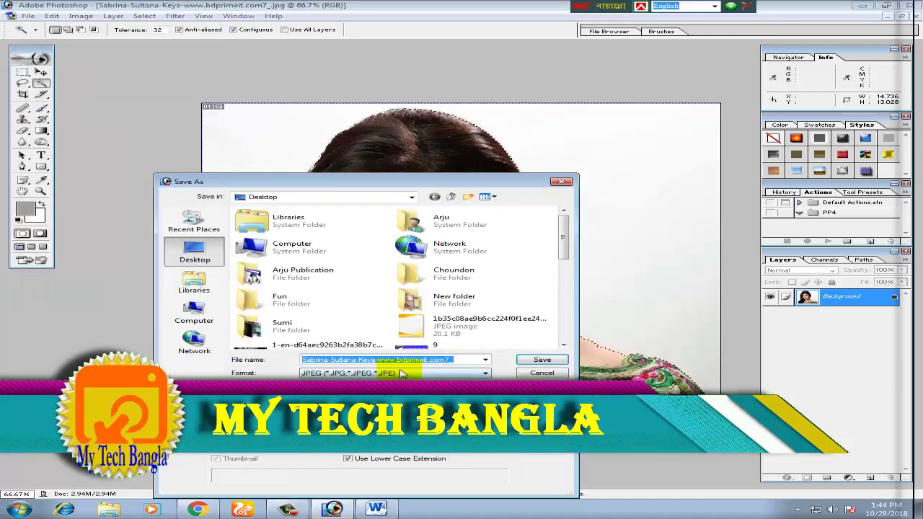
click(339, 456)
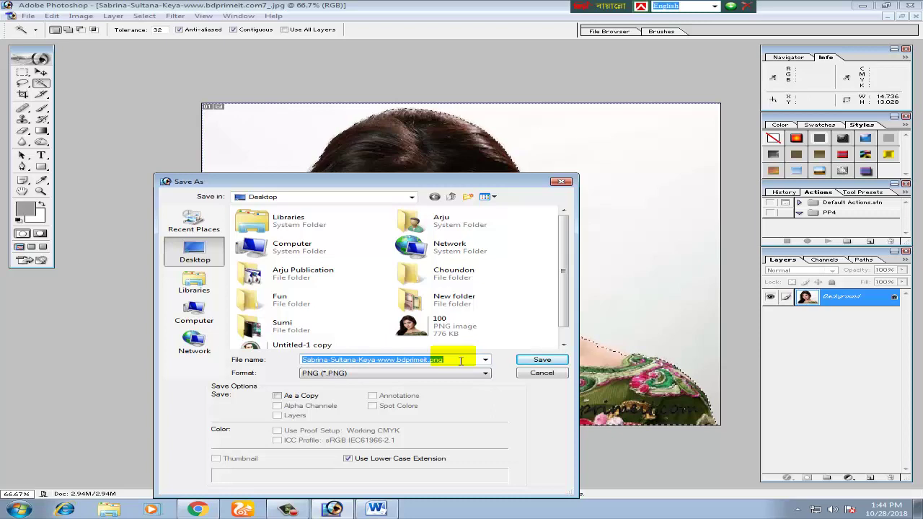
text(1)
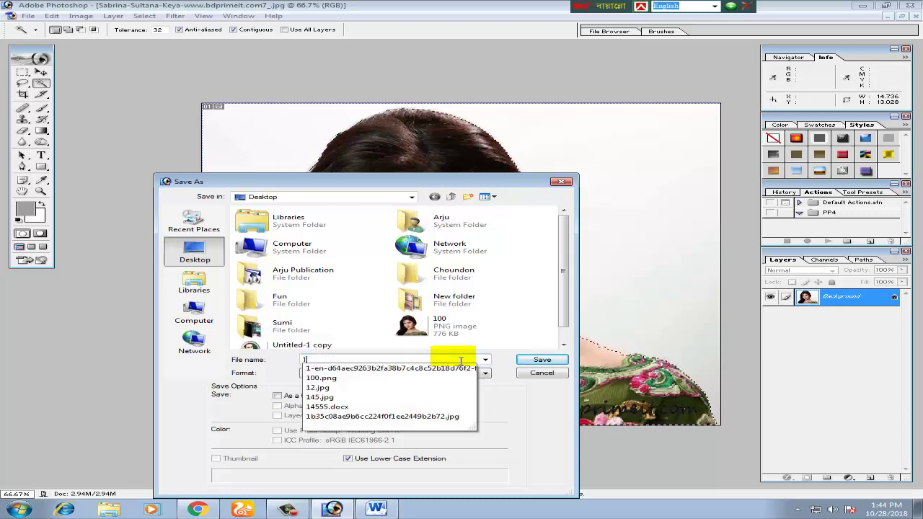
text(10)
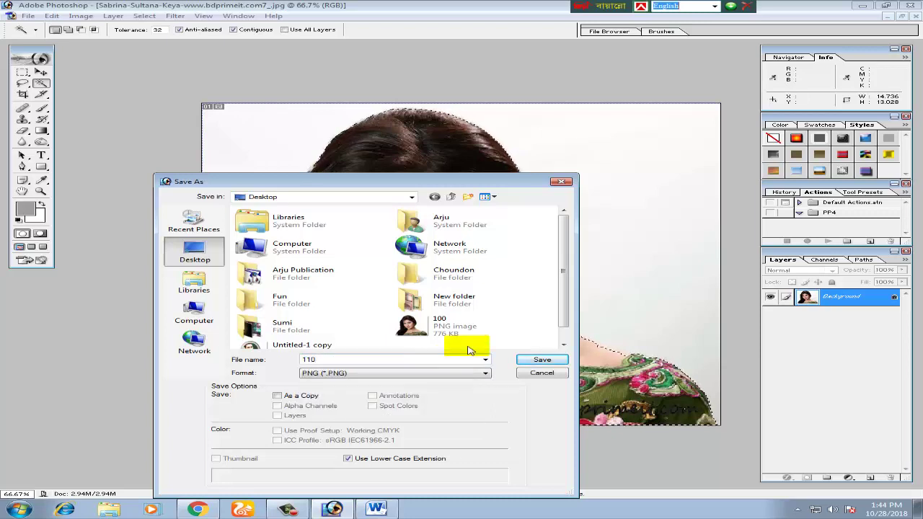
click(545, 362)
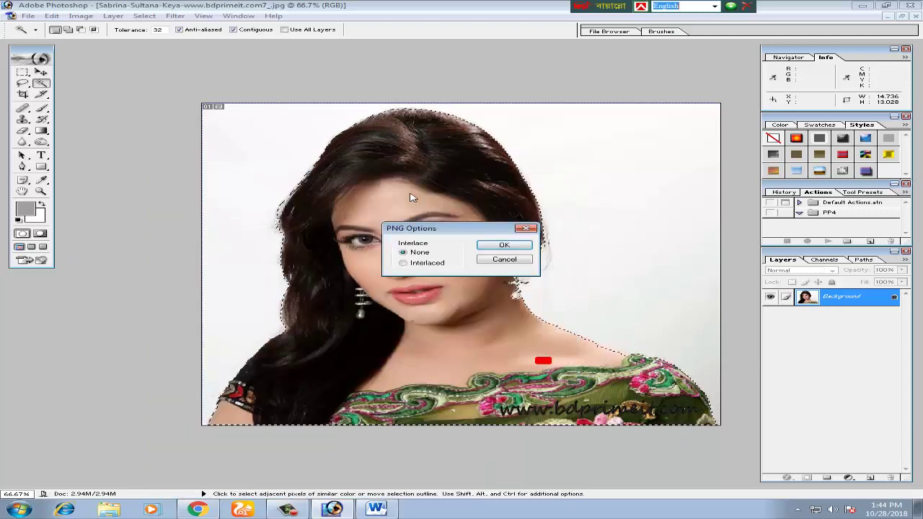
click(497, 243)
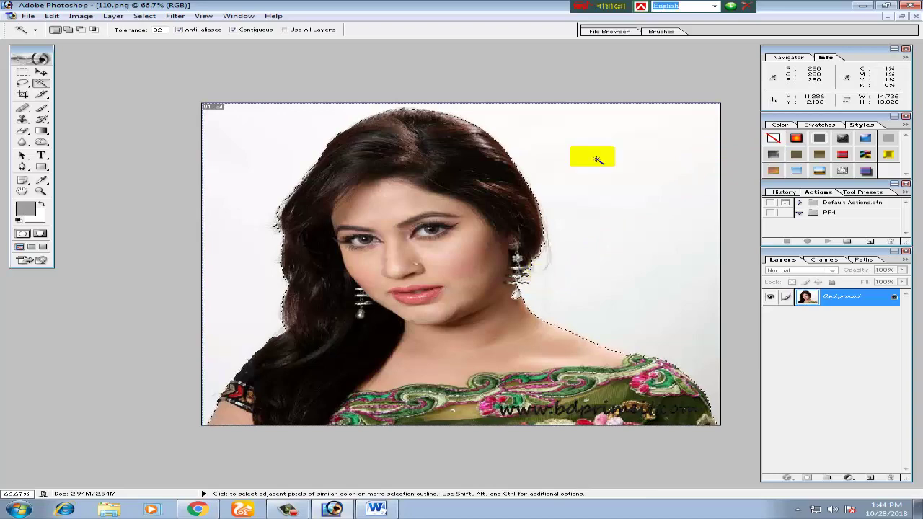
- Minimize Photoshop and line up the original portrait, 110 and 100 icons on the desktop
click(863, 6)
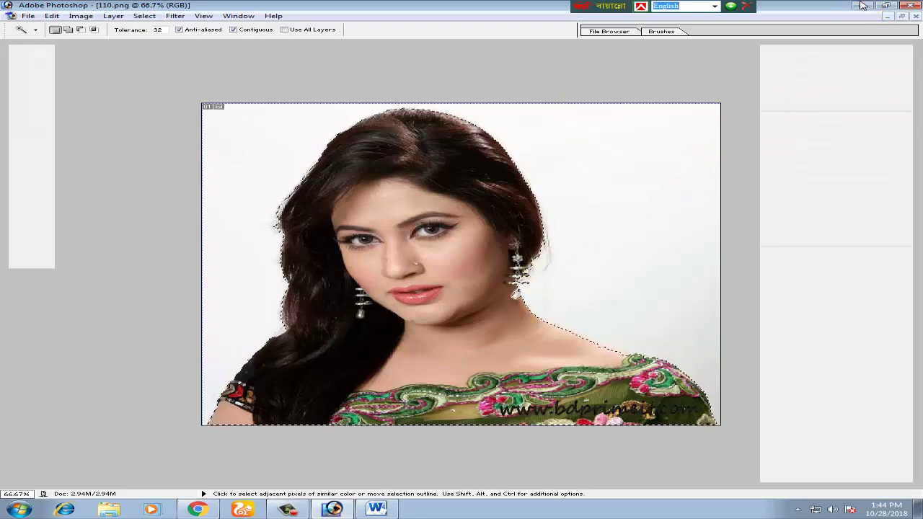
drag(459, 153, 657, 190)
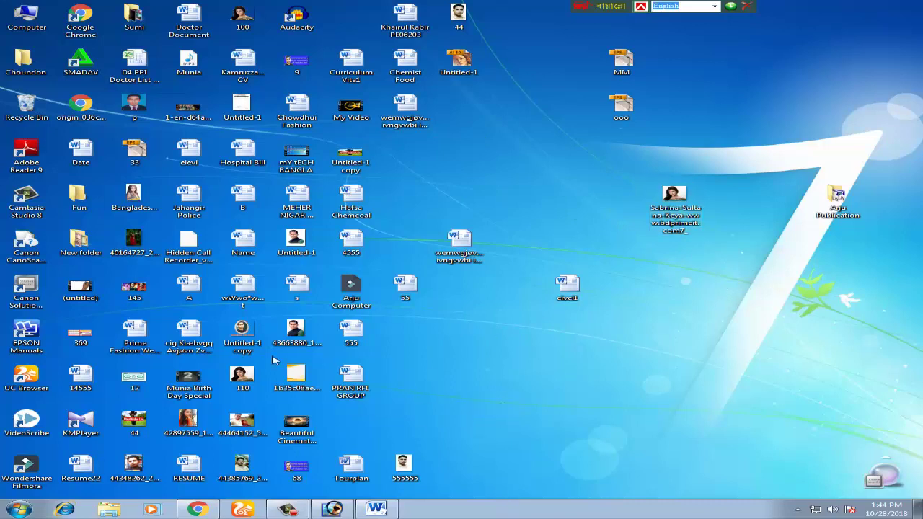
click(242, 377)
mouse_move(241, 377)
mouse_down()
mouse_move(729, 193)
mouse_move(610, 193)
mouse_up()
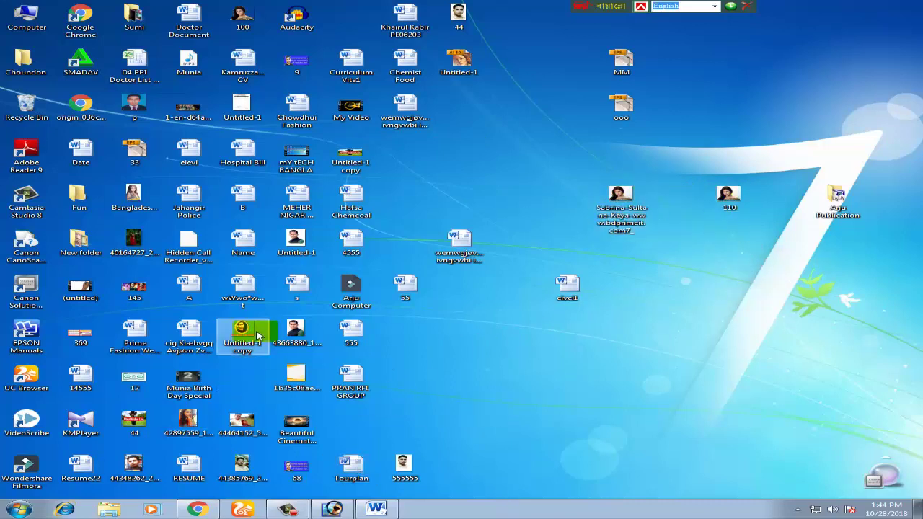
mouse_move(363, 284)
mouse_down()
mouse_move(274, 25)
mouse_move(691, 225)
mouse_up()
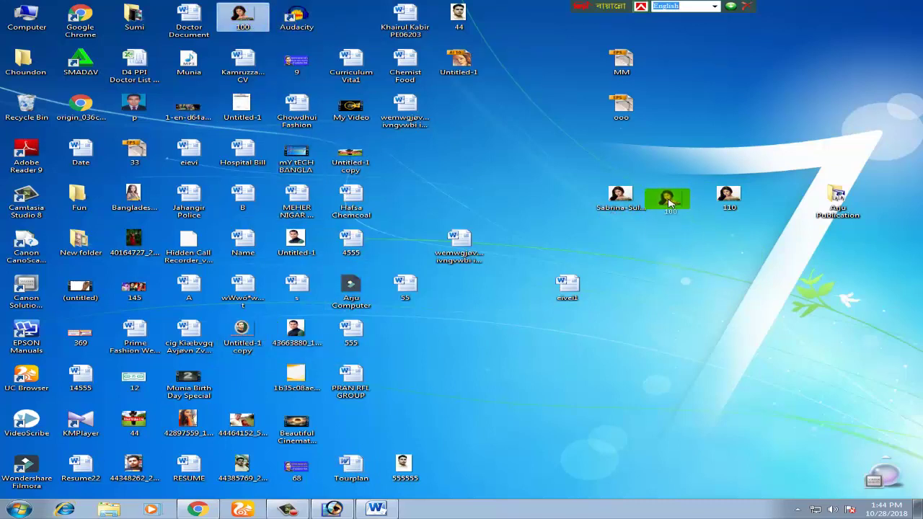
click(703, 237)
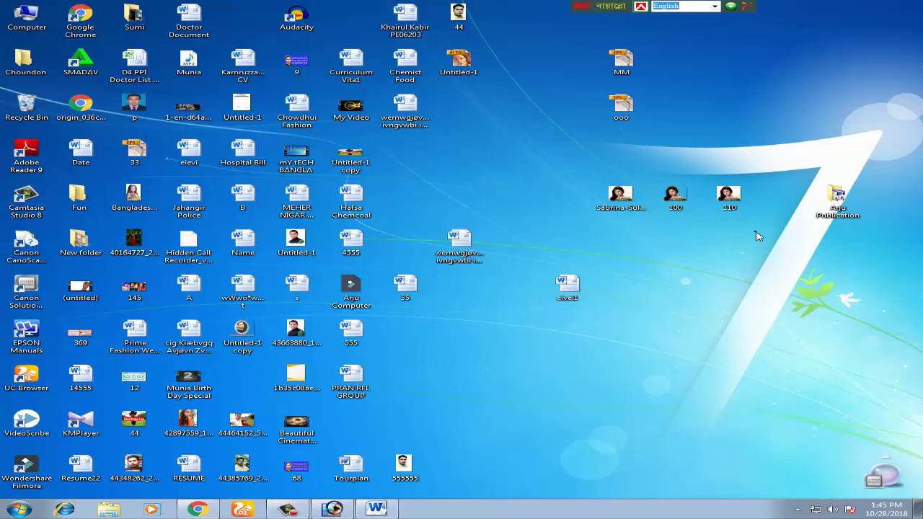
drag(757, 236, 687, 220)
- Select the three portrait icons together, then check the original's full name and the 110 icon
click(732, 209)
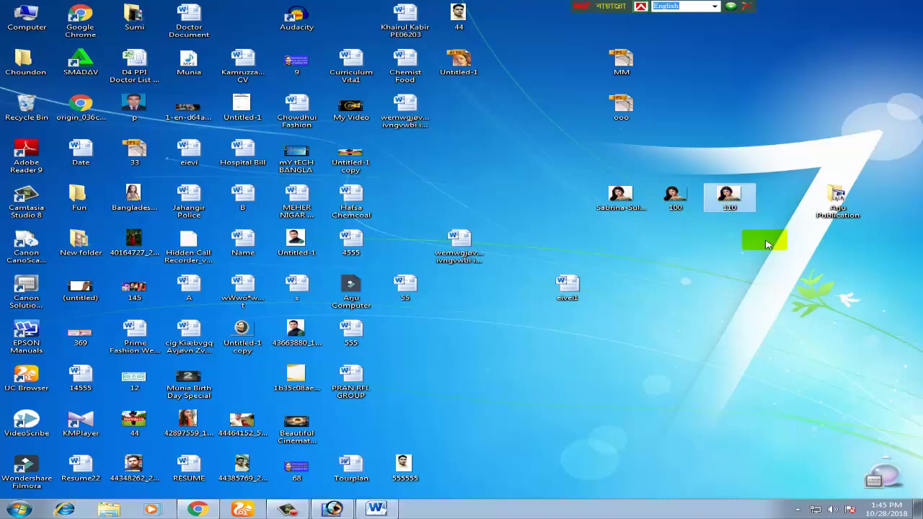
drag(585, 160, 752, 227)
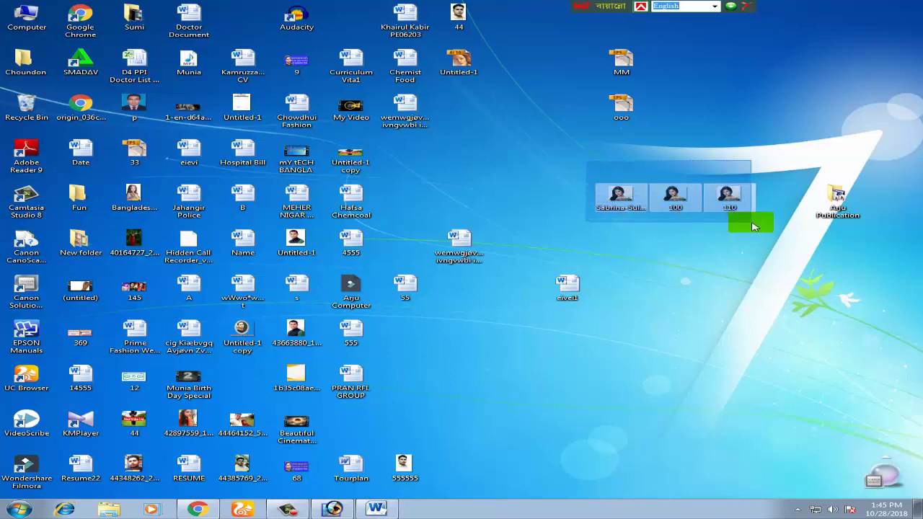
click(767, 240)
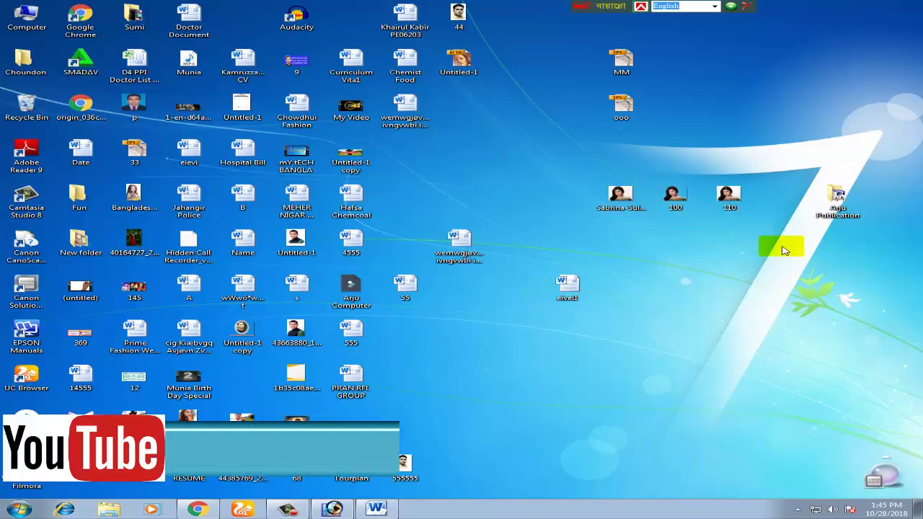
click(634, 207)
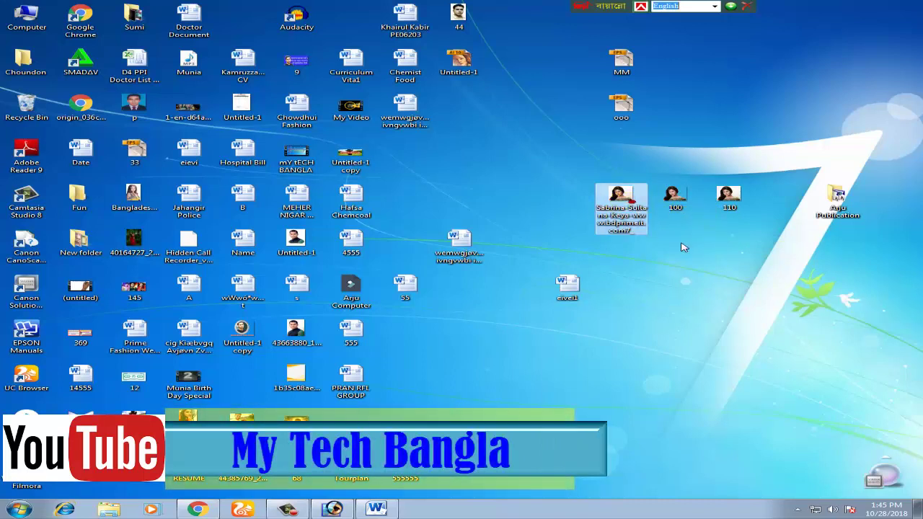
mouse_move(676, 199)
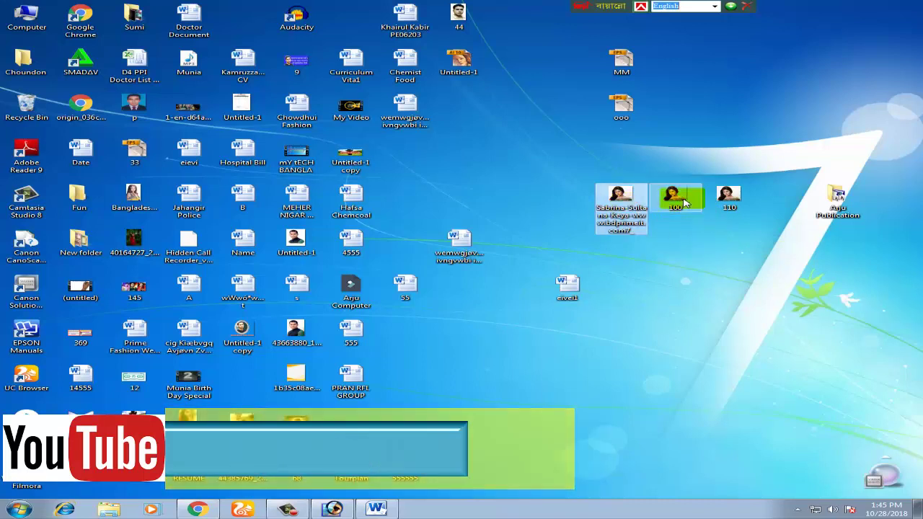
click(700, 234)
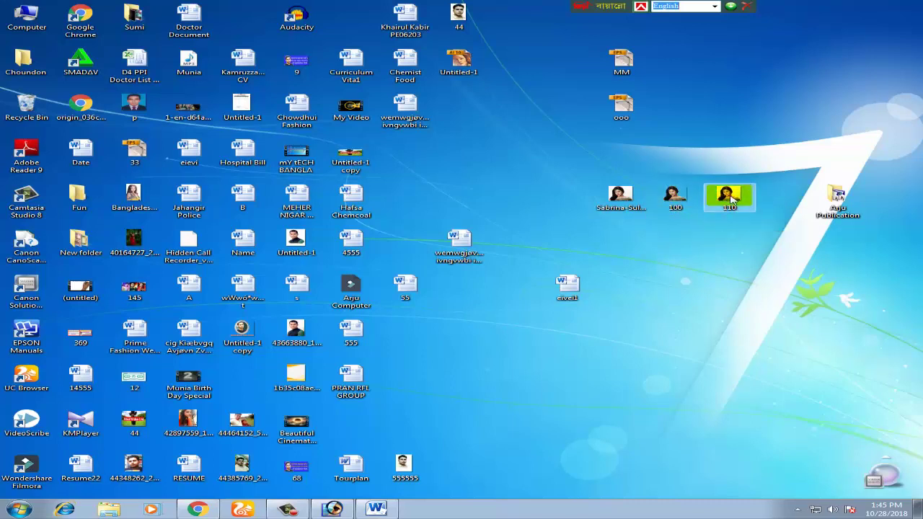
click(730, 201)
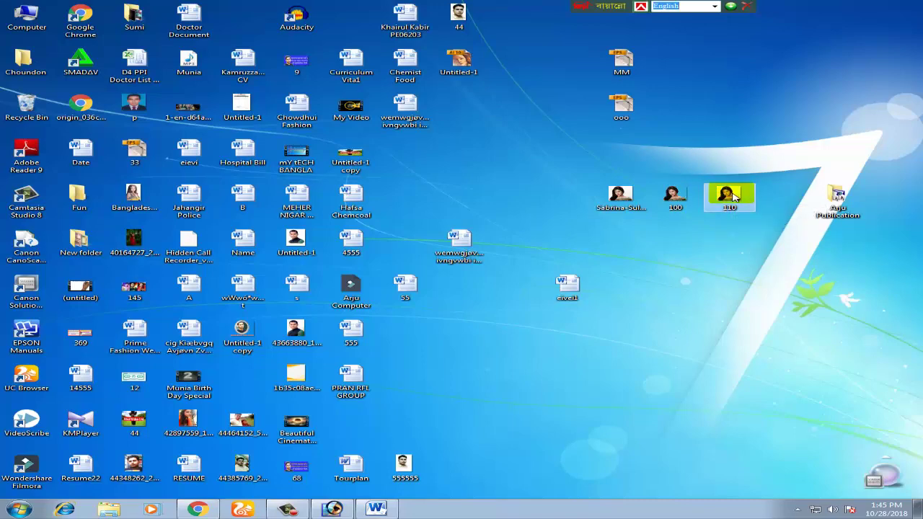
double_click(730, 200)
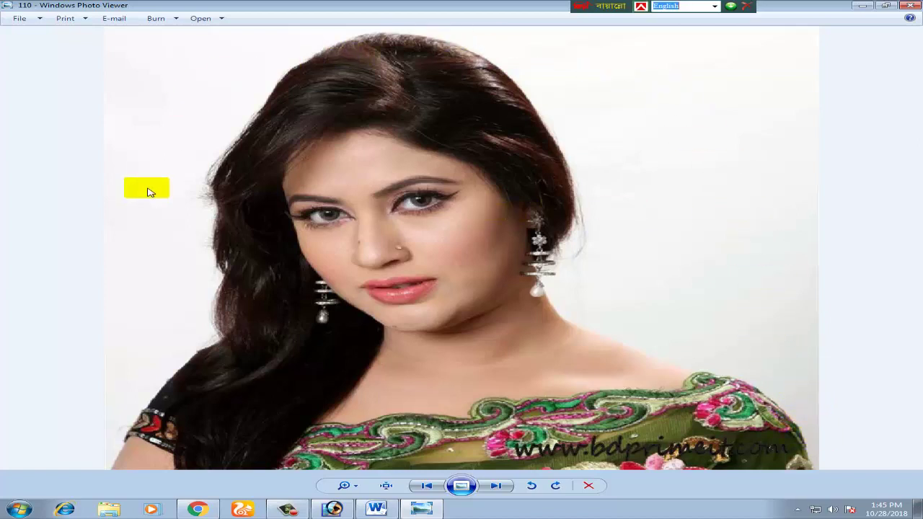
click(909, 7)
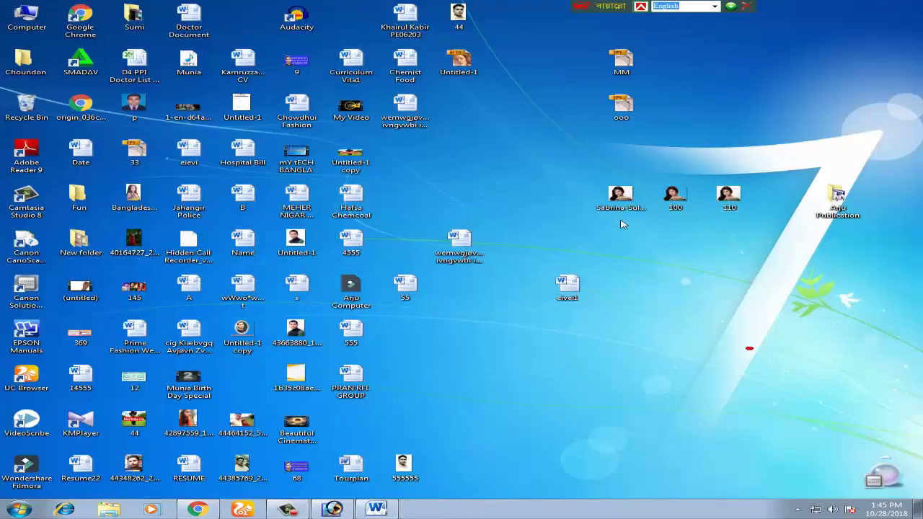
double_click(675, 194)
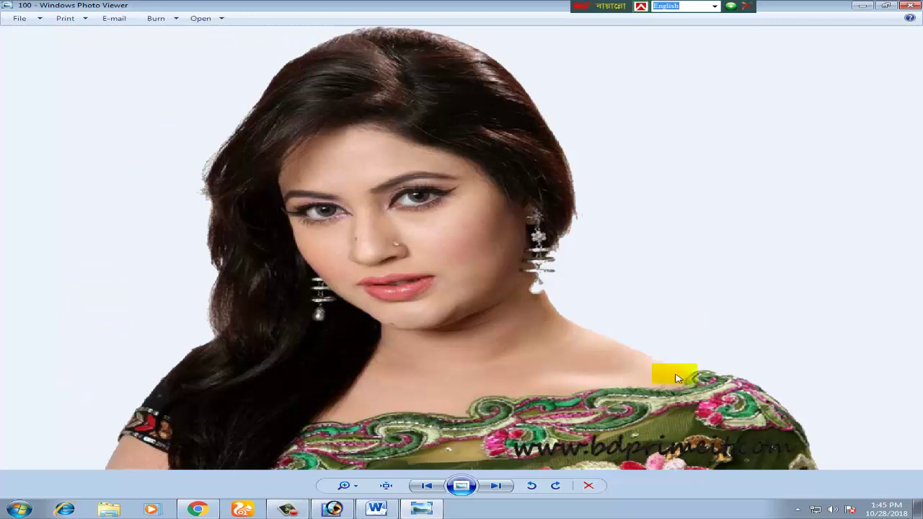
click(886, 6)
drag(520, 21, 330, 67)
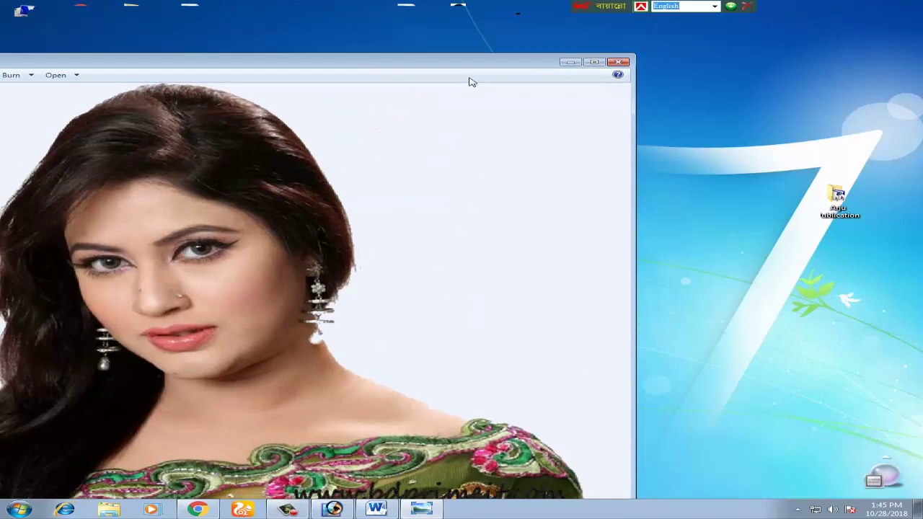
click(614, 62)
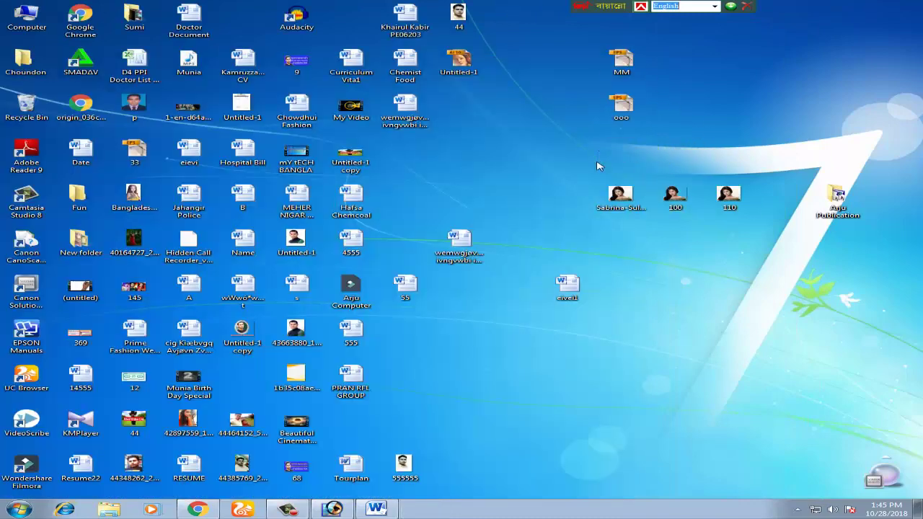
drag(600, 166, 762, 231)
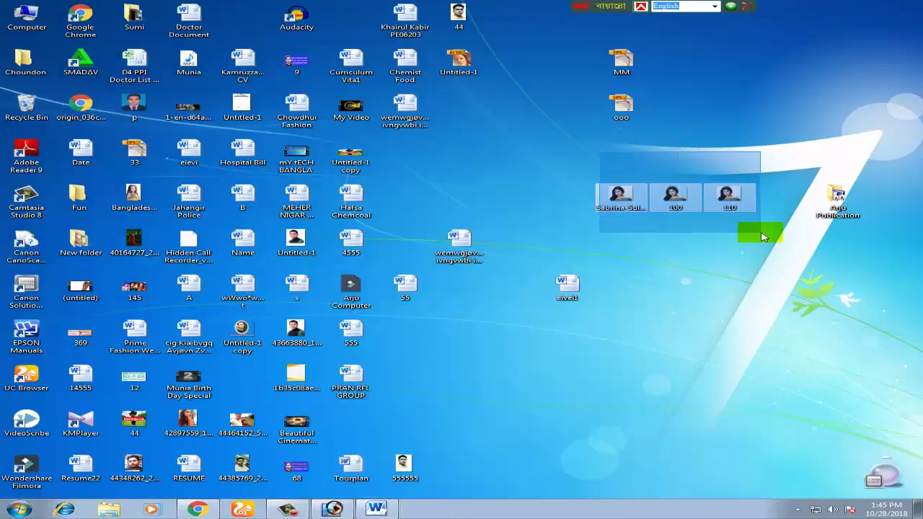
click(687, 202)
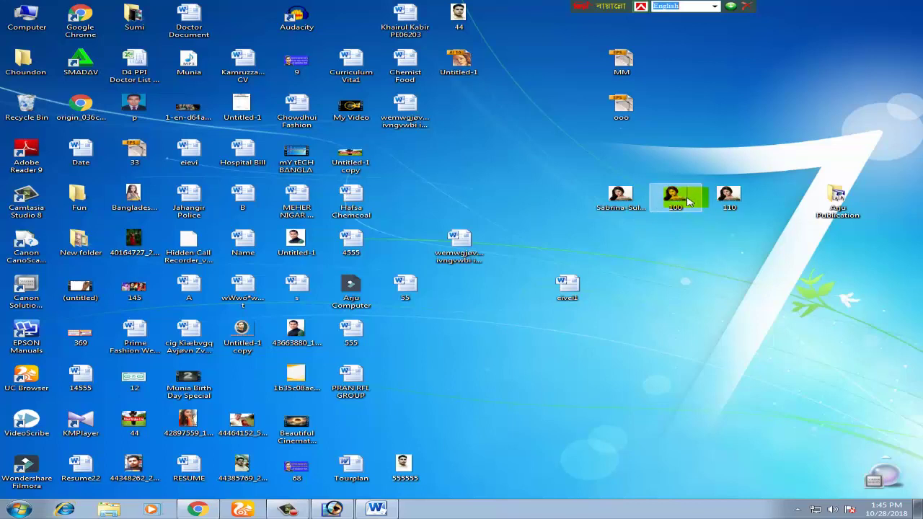
mouse_move(675, 199)
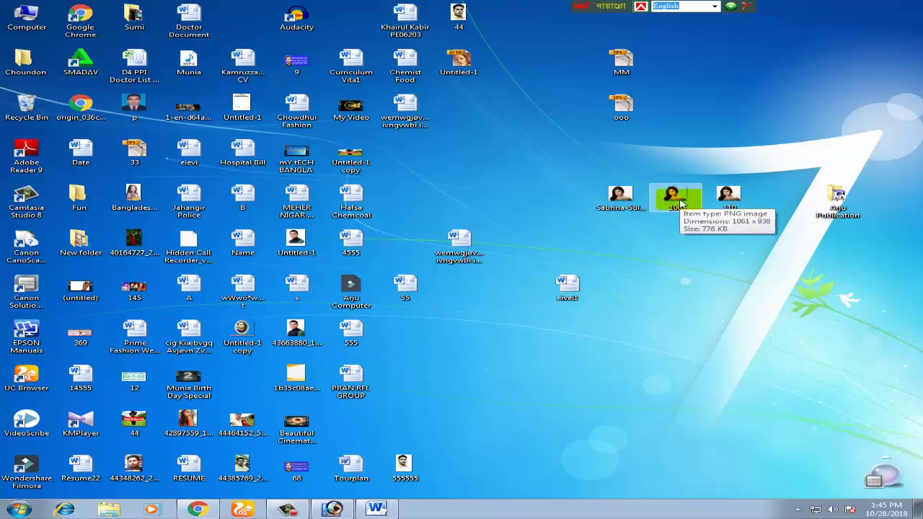
click(694, 241)
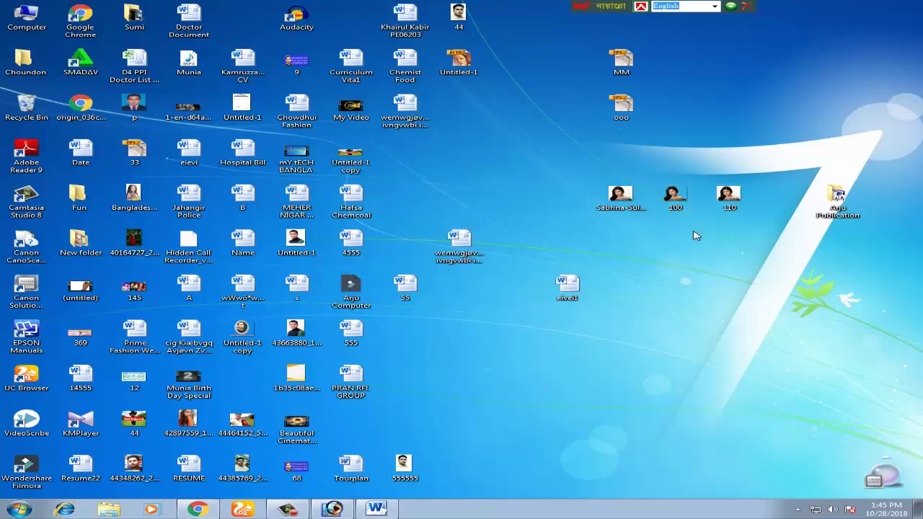